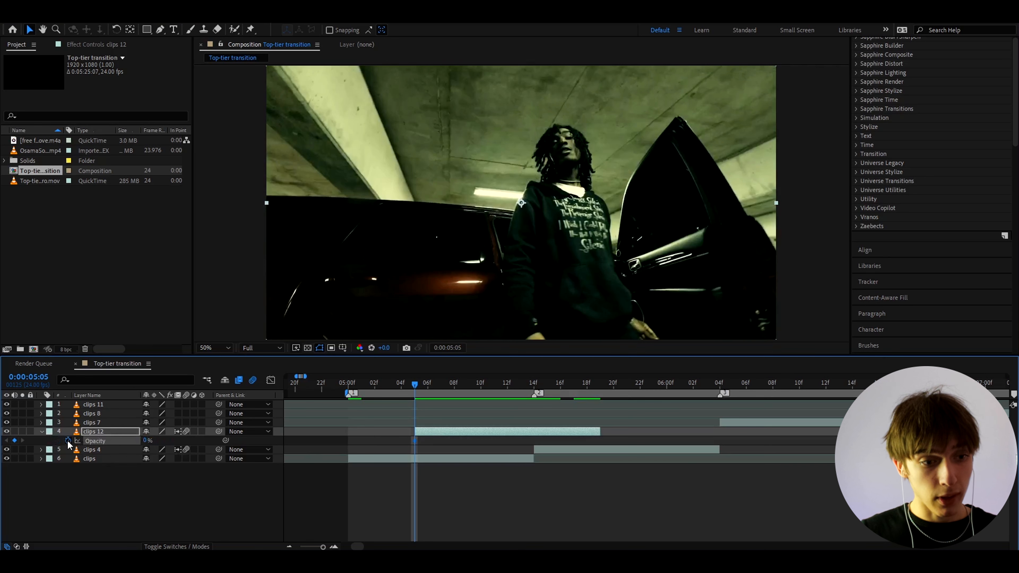
Keyframe clips 12's Scale at 165% at the start of the clip.
{"action": "key", "text": "s"}
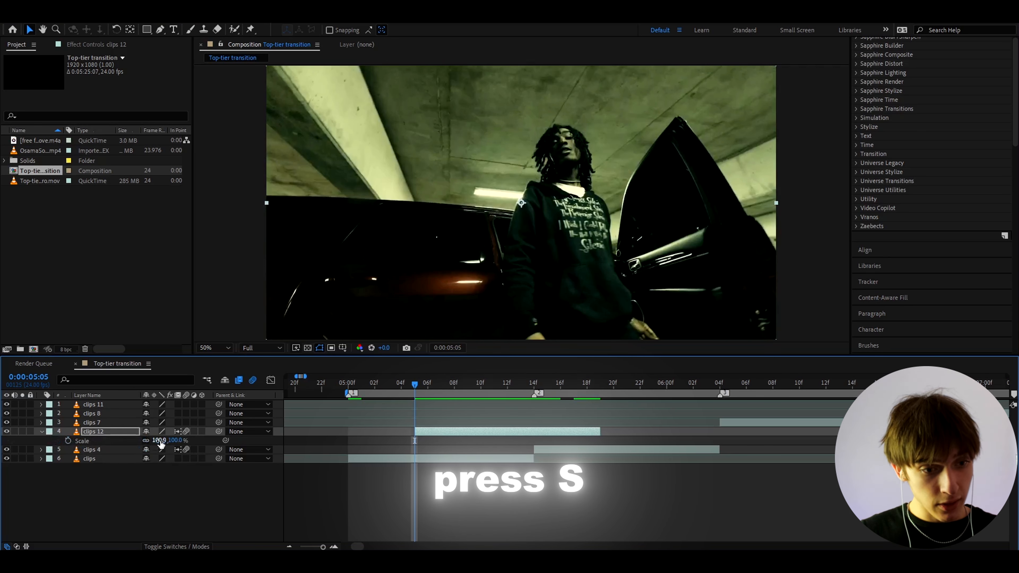
{"action": "left_click", "coordinate": [160, 440]}
{"action": "type", "text": "1"}
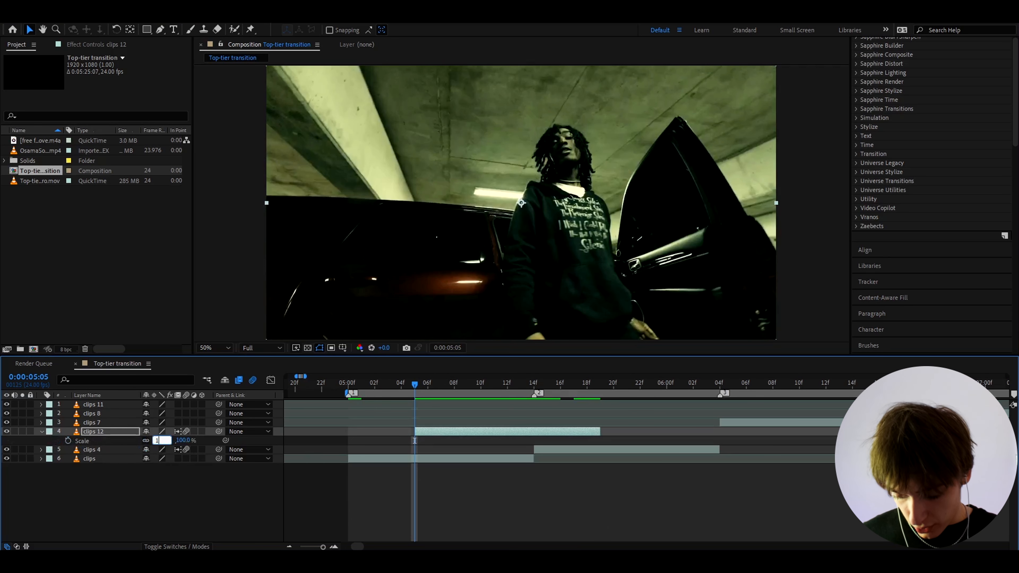
{"action": "type", "text": "65"}
{"action": "key", "text": "Return"}
{"action": "left_click", "coordinate": [68, 440]}
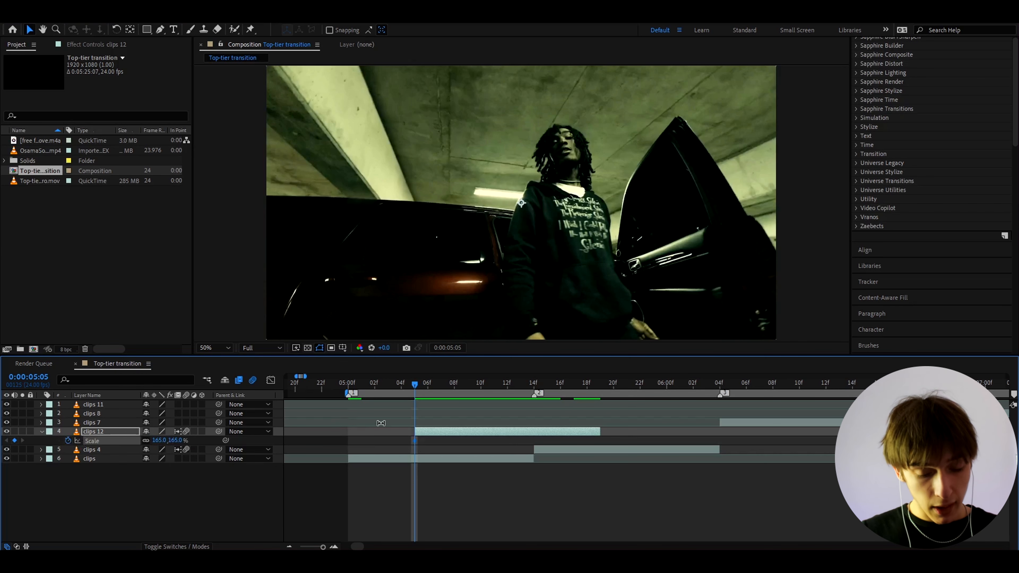
{"action": "key", "text": "u"}
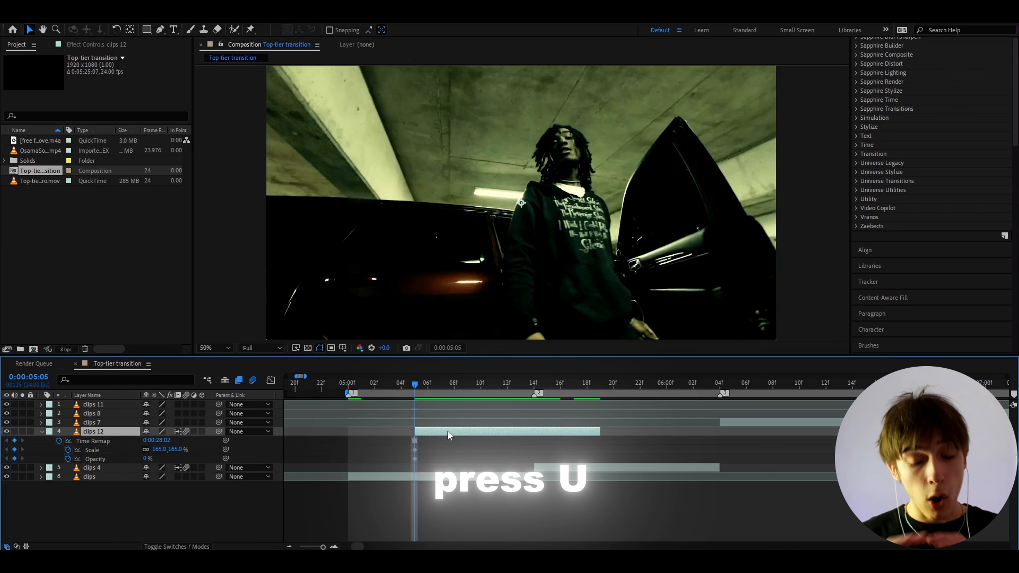
Trim clips 12 to end at 0:00:05:14 with Scale and Opacity keyframed at 100%, then preview.
{"action": "left_click_drag", "start_coordinate": [415, 385], "coordinate": [535, 388]}
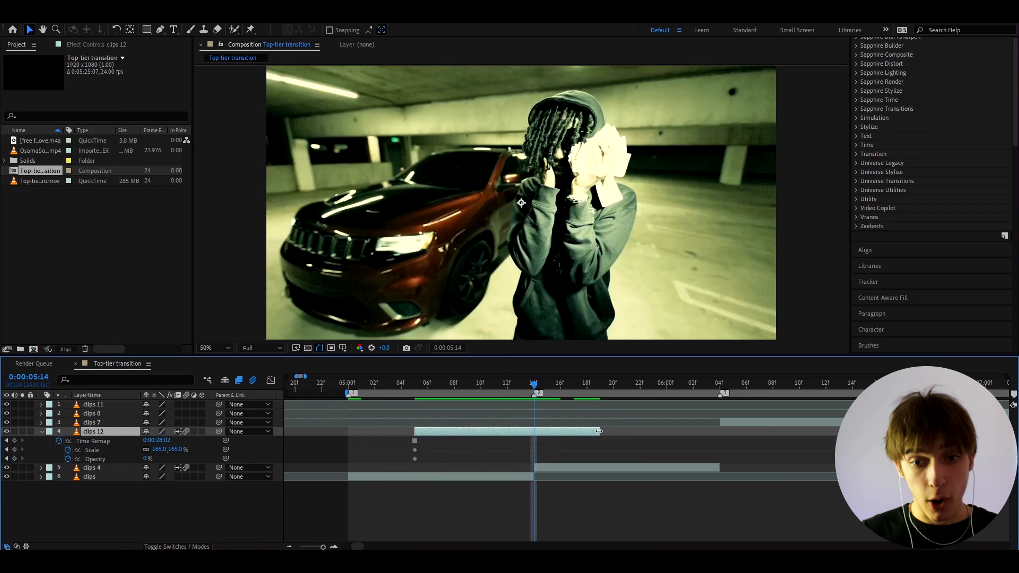
{"action": "left_click_drag", "start_coordinate": [599, 431], "coordinate": [534, 432]}
{"action": "left_click", "coordinate": [158, 449]}
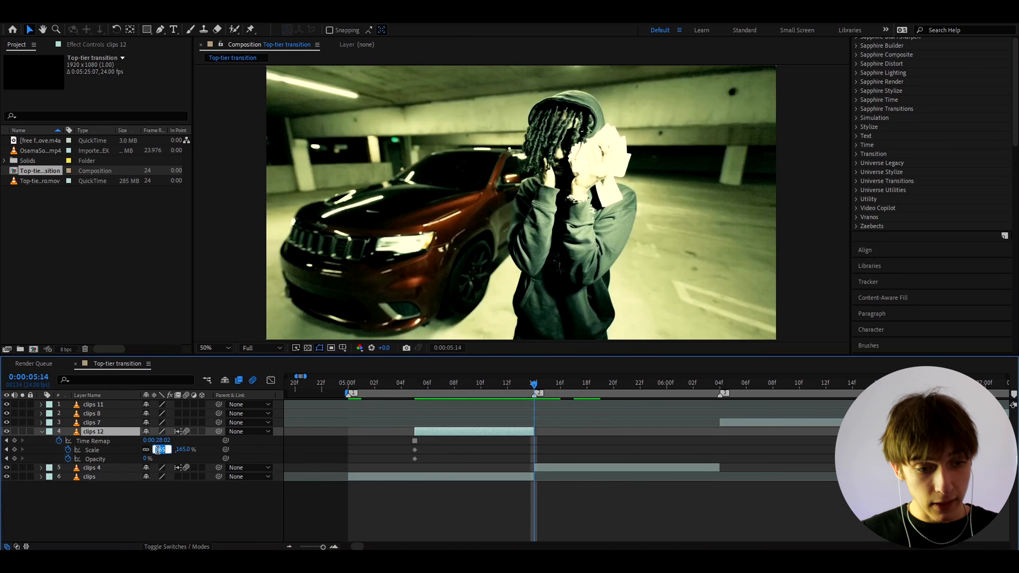
{"action": "type", "text": "100"}
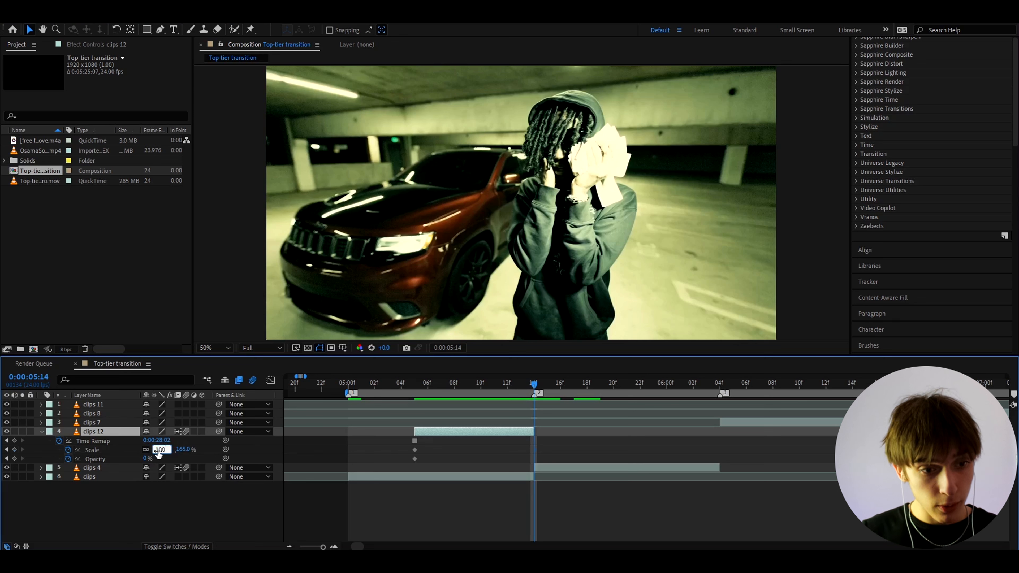
{"action": "key", "text": "Return"}
{"action": "left_click", "coordinate": [146, 459]}
{"action": "type", "text": "1"}
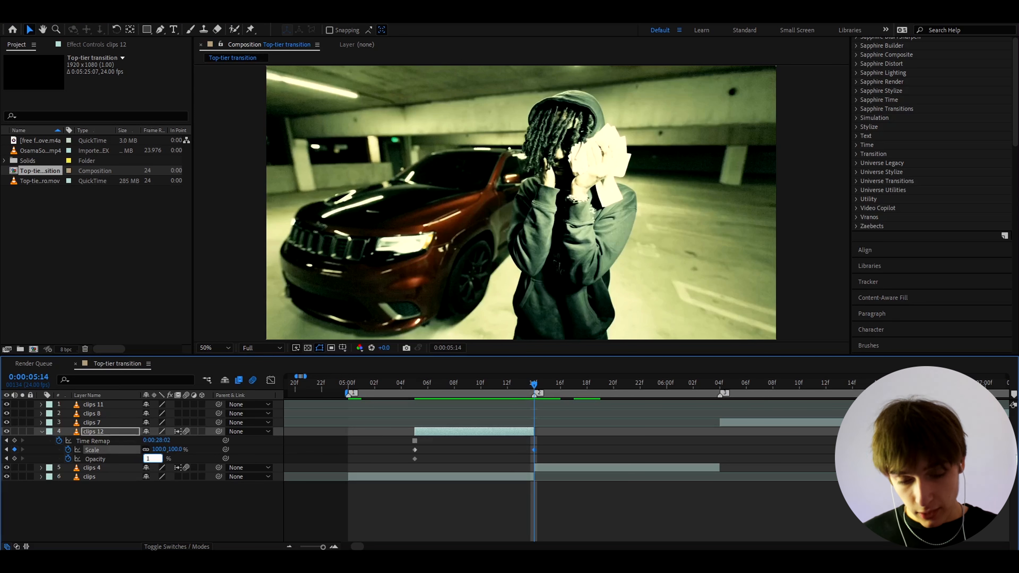
{"action": "type", "text": "00"}
{"action": "key", "text": "Return"}
{"action": "left_click_drag", "start_coordinate": [397, 384], "coordinate": [467, 387]}
{"action": "key", "text": "space"}
{"action": "key", "text": "space"}
Apply Easy Ease to clips 12's Scale and Opacity keyframes.
{"action": "left_click", "coordinate": [414, 388]}
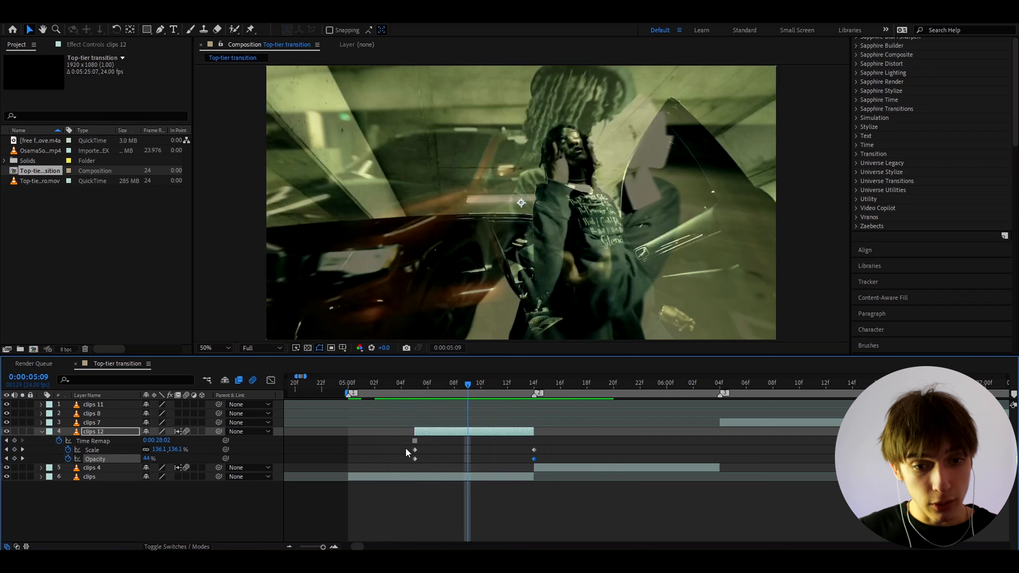
{"action": "left_click_drag", "start_coordinate": [406, 447], "coordinate": [550, 460]}
{"action": "key", "text": "F9"}
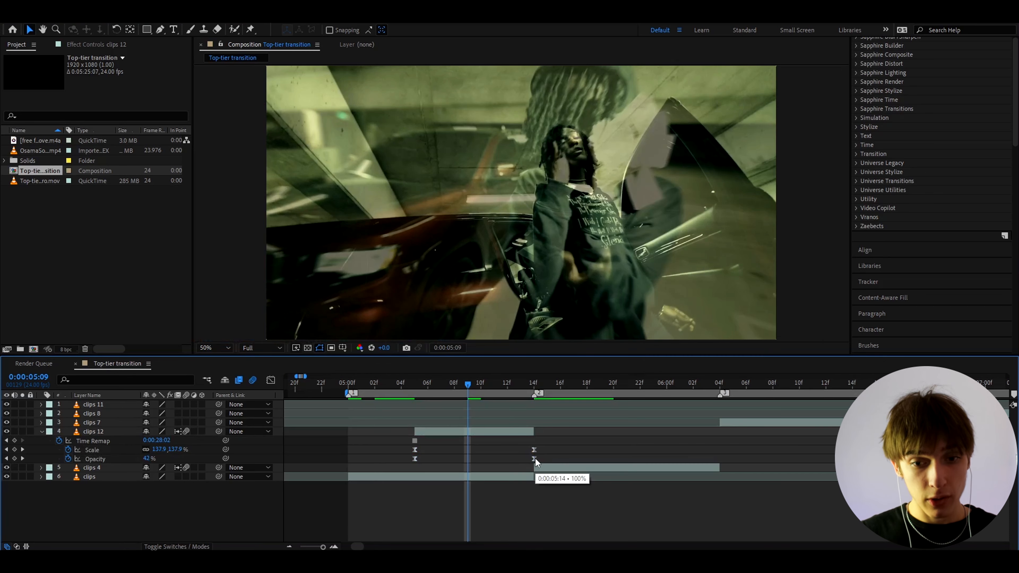
Reshape the Opacity curve in the Graph Editor into a sharp late ramp and preview from 0:00:05:07.
{"action": "left_click", "coordinate": [535, 459]}
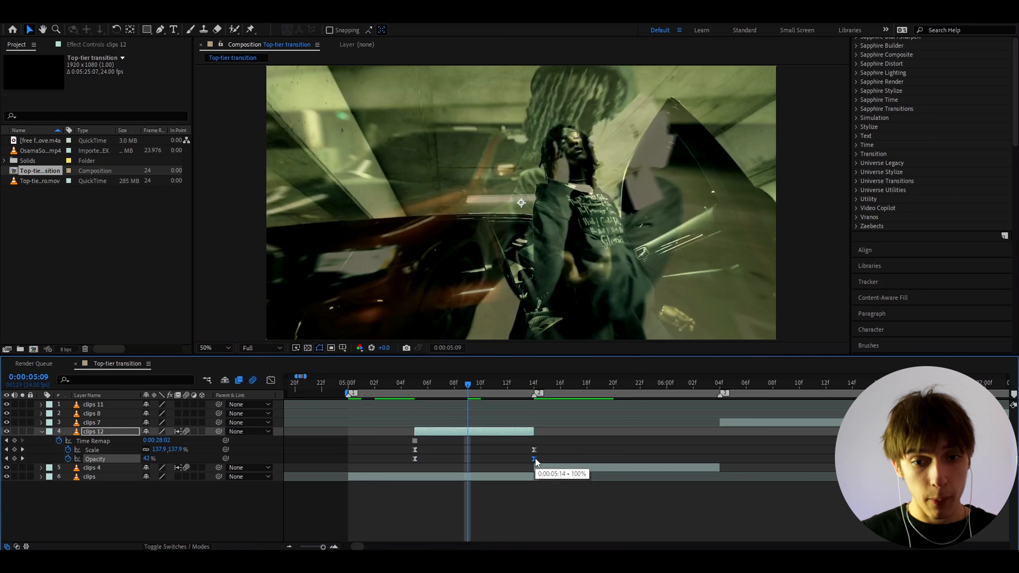
{"action": "left_click", "coordinate": [271, 380]}
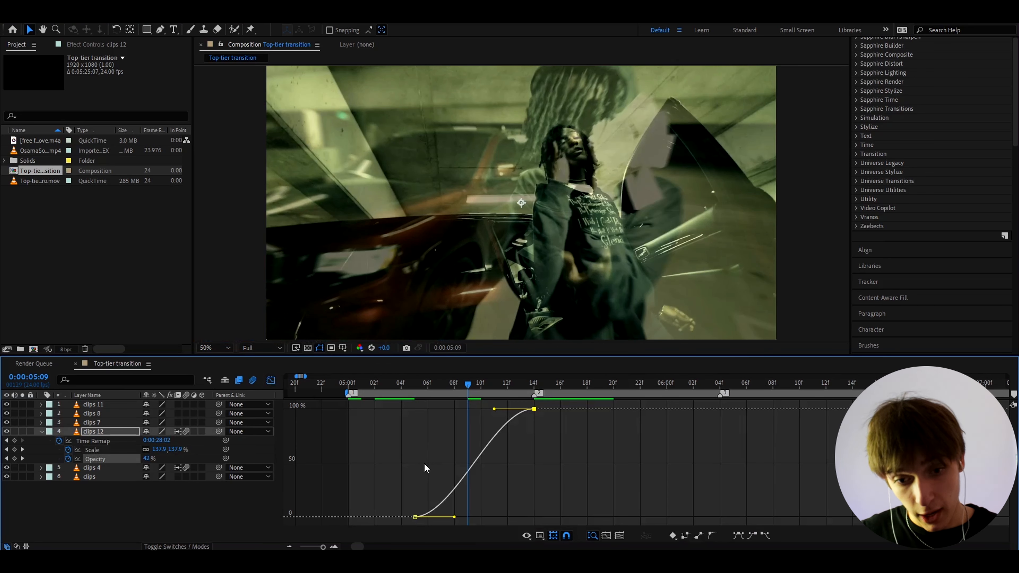
{"action": "left_click_drag", "start_coordinate": [453, 518], "coordinate": [537, 517]}
{"action": "left_click_drag", "start_coordinate": [494, 408], "coordinate": [523, 470]}
{"action": "key", "text": "space"}
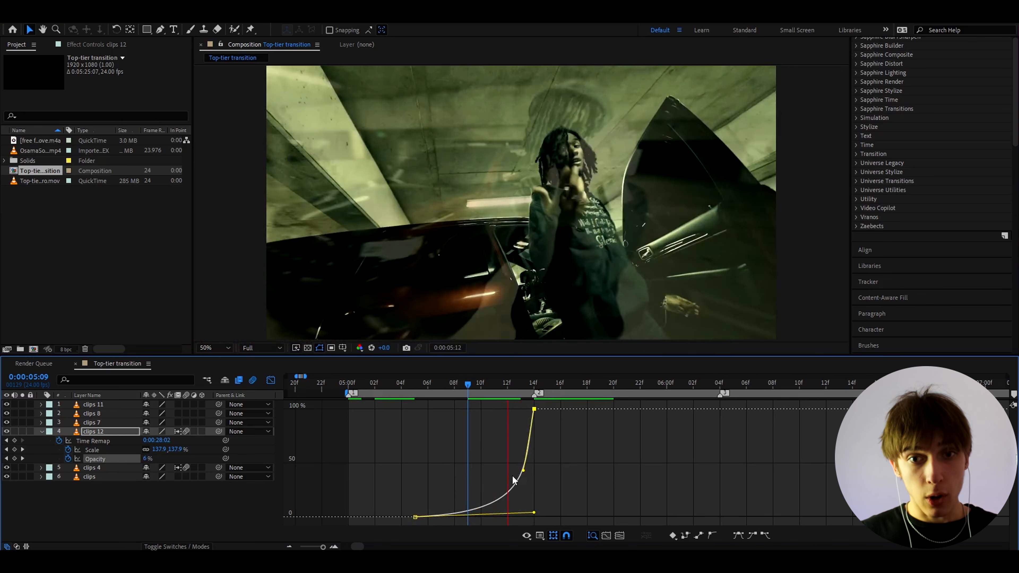
{"action": "left_click", "coordinate": [444, 380]}
{"action": "key", "text": "space"}
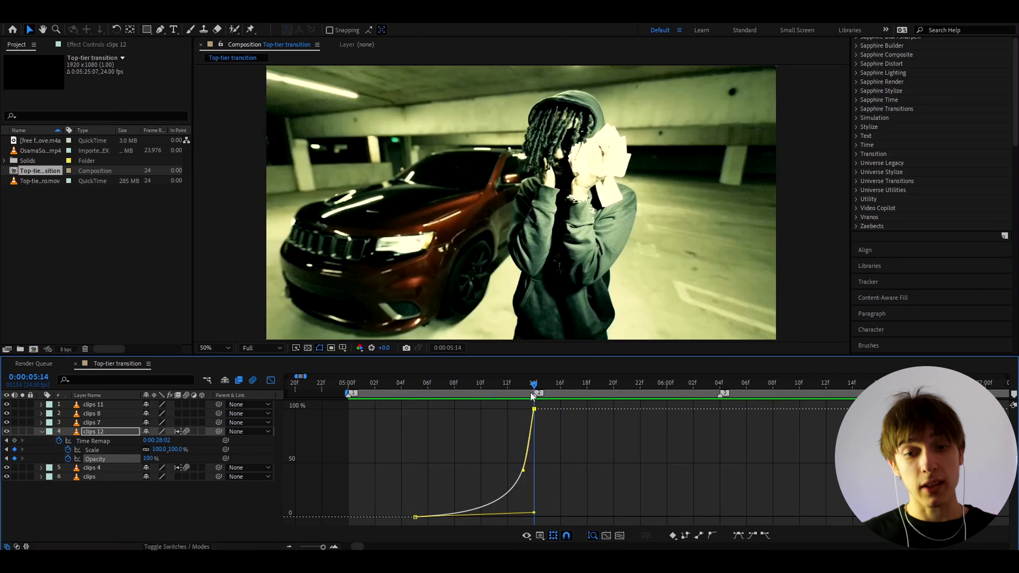
Add a new adjustment layer above clips 12.
{"action": "left_click", "coordinate": [271, 380]}
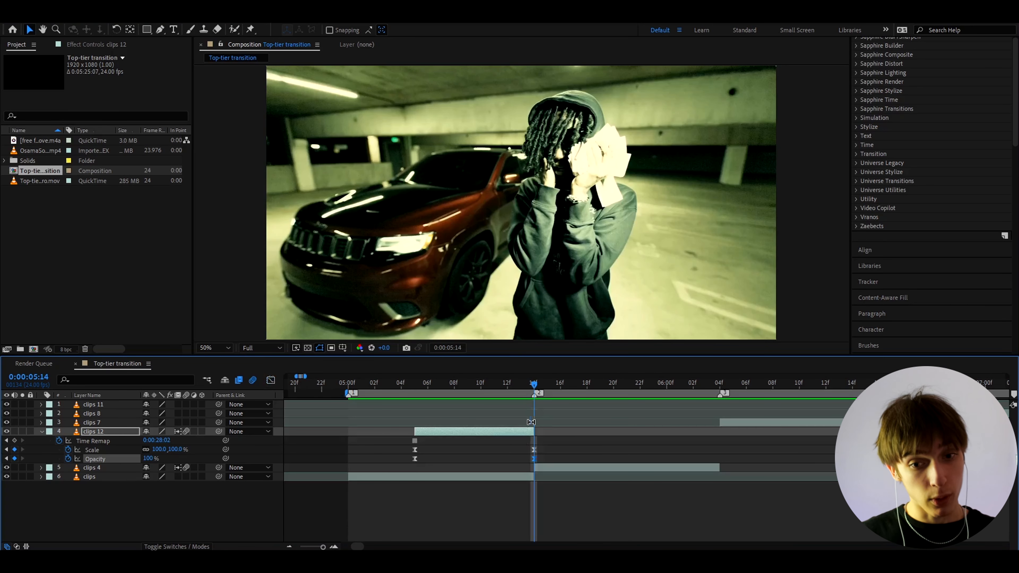
{"action": "left_click", "coordinate": [525, 433]}
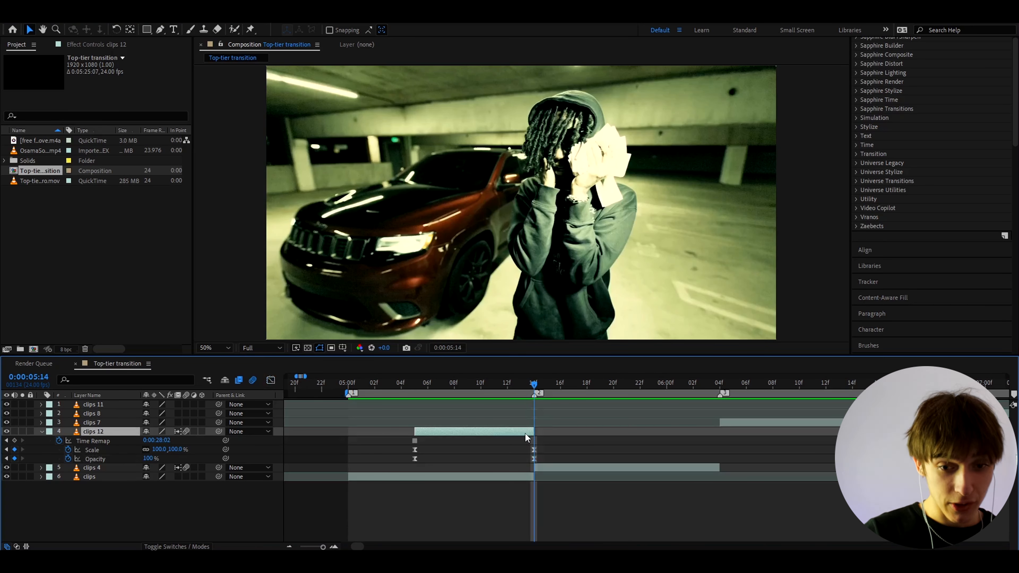
{"action": "key", "text": "ctrl+alt+y"}
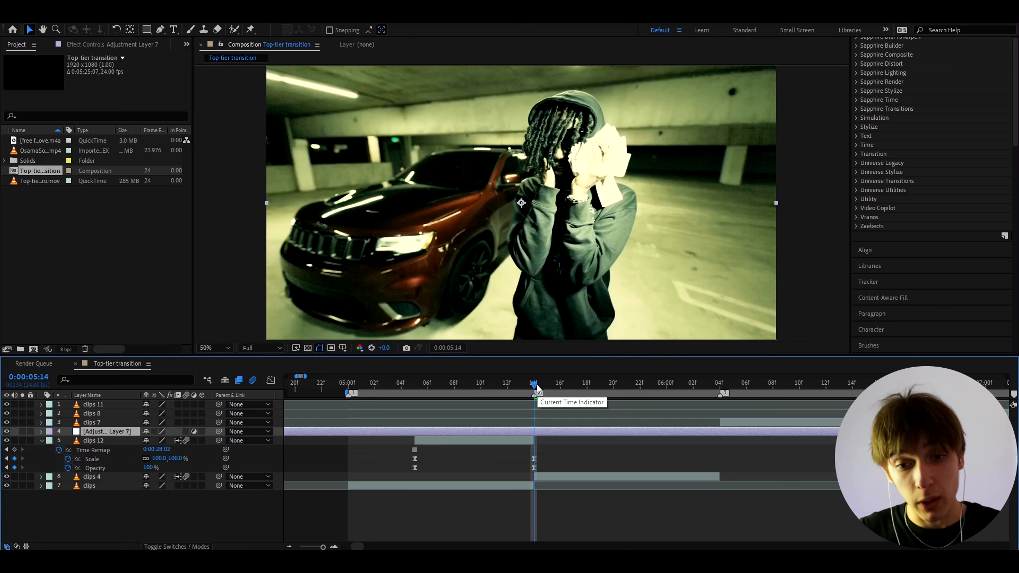
Trim Adjustment Layer 7 to start at 0:00:05:05.
{"action": "left_click_drag", "start_coordinate": [536, 385], "coordinate": [412, 419]}
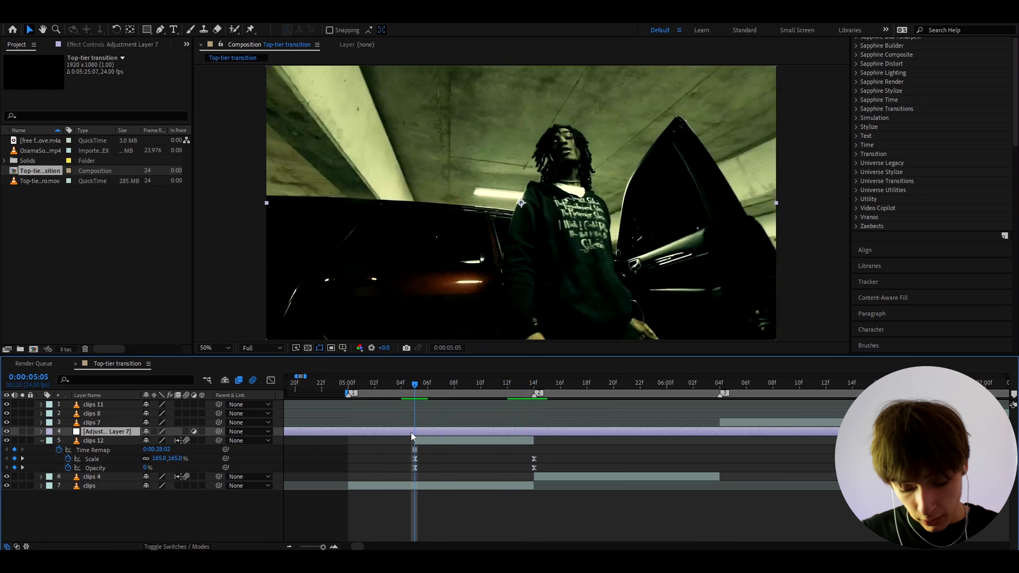
{"action": "key", "text": "alt+bracketleft"}
{"action": "left_click", "coordinate": [425, 440]}
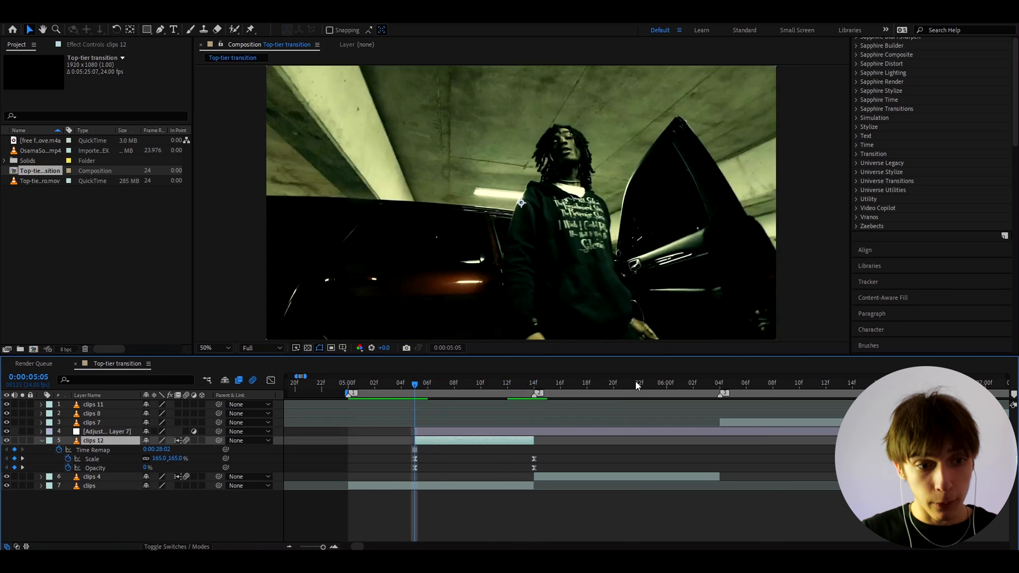
{"action": "left_click", "coordinate": [420, 432]}
Apply S_Flicker to the adjustment layer and set its Amplitude to 0.
{"action": "key", "text": "ctrl+space"}
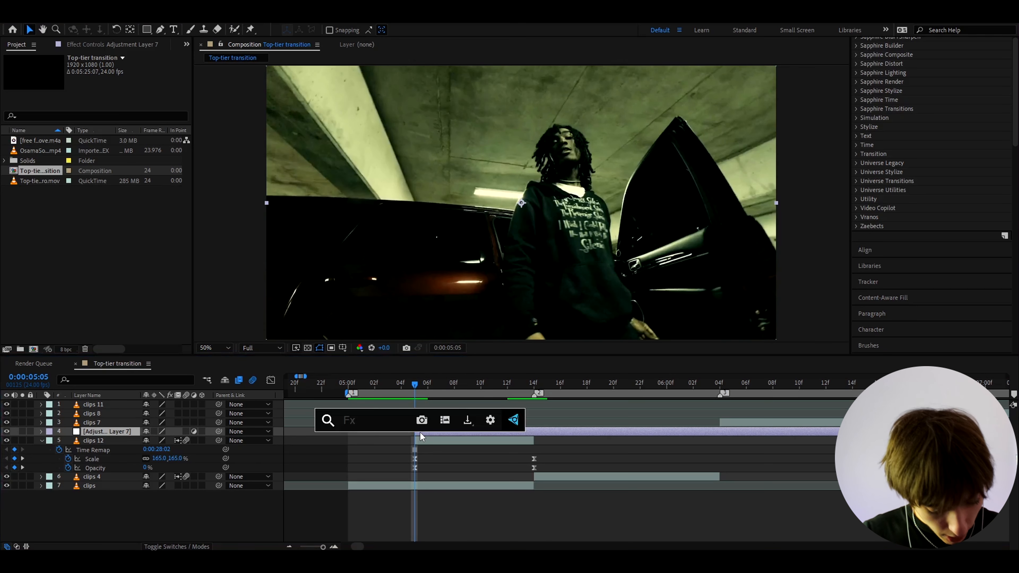
{"action": "type", "text": "s_flicke"}
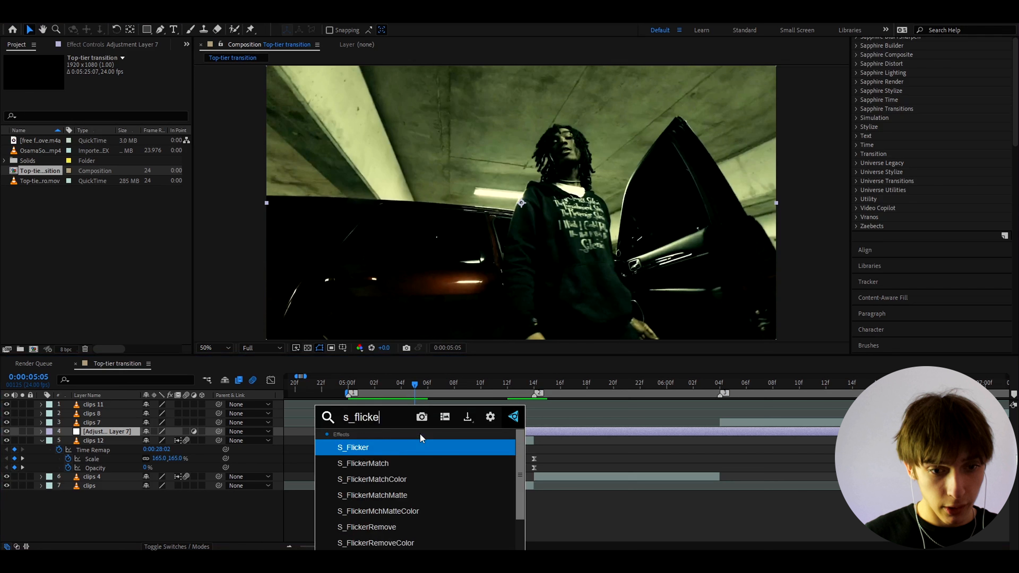
{"action": "key", "text": "Return"}
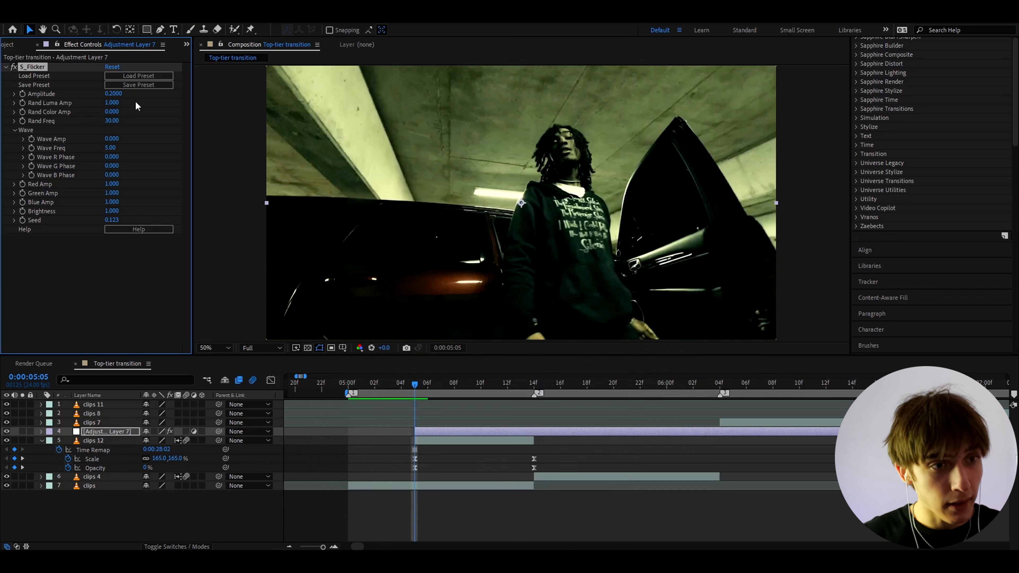
{"action": "left_click_drag", "start_coordinate": [114, 93], "coordinate": [86, 93]}
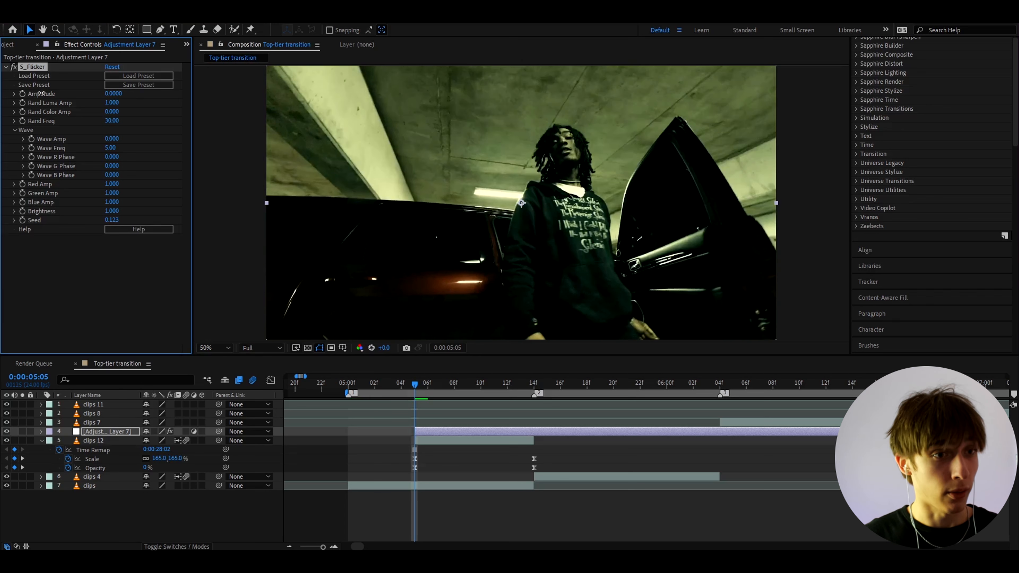
{"action": "key", "text": "ctrl+space"}
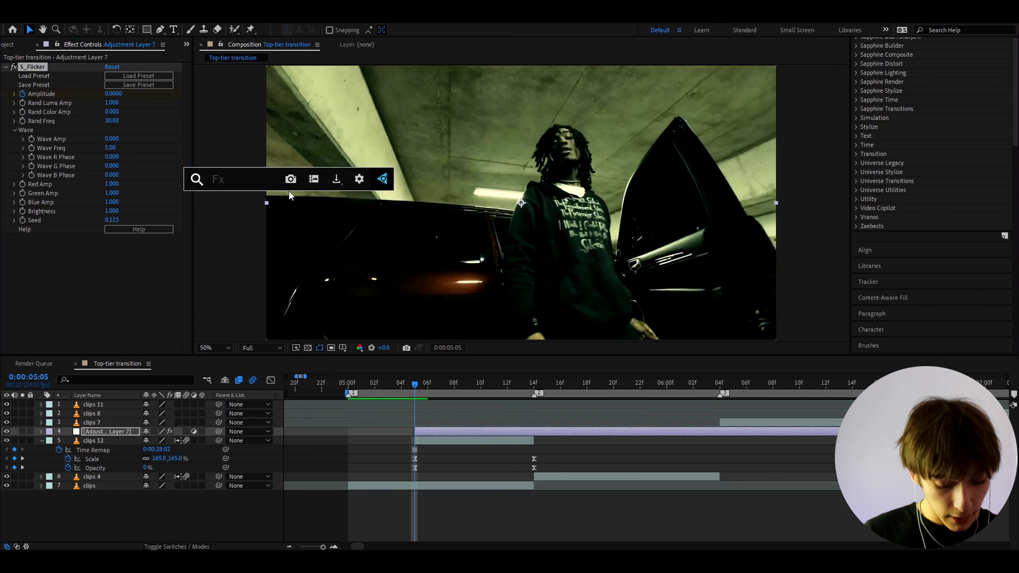
Apply Minimax to Adjustment Layer 7 and enable keyframing on its Radius.
{"action": "type", "text": "minim"}
{"action": "key", "text": "Return"}
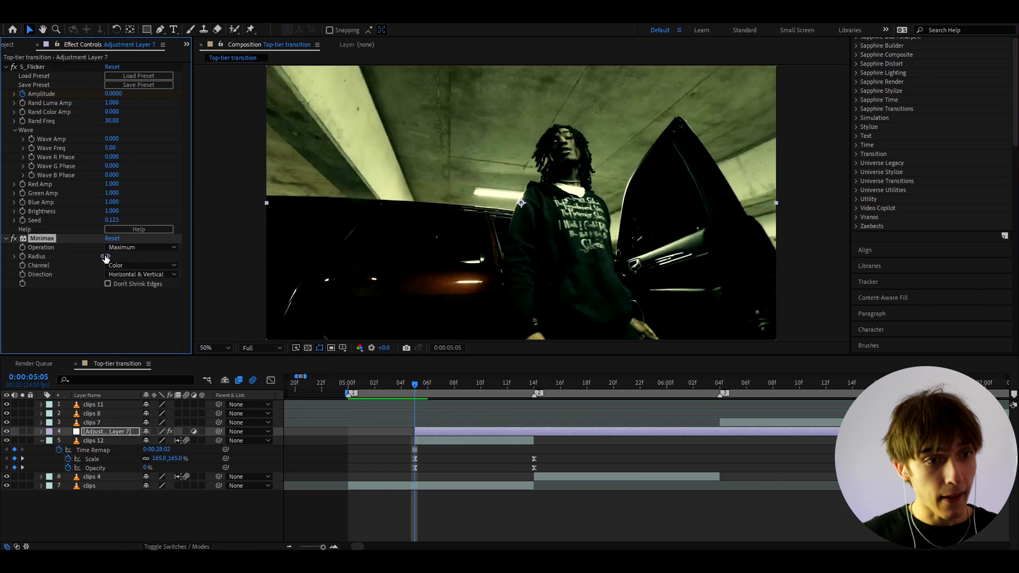
{"action": "left_click", "coordinate": [22, 256]}
Add S_DistortChroma to Adjustment Layer 7 with Amount 0 and Blur Lens 182.
{"action": "key", "text": "ctrl+space"}
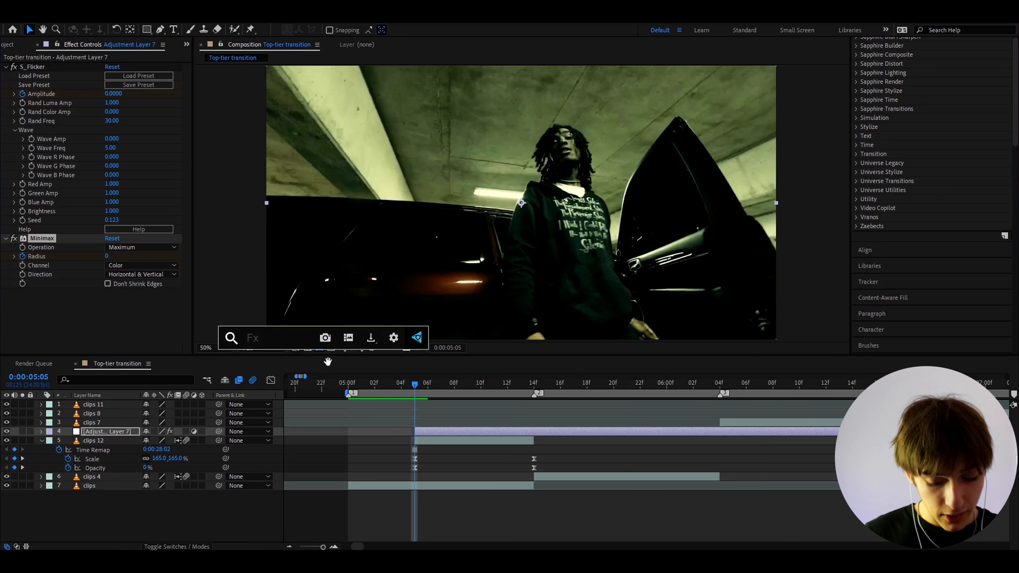
{"action": "type", "text": "s_disto"}
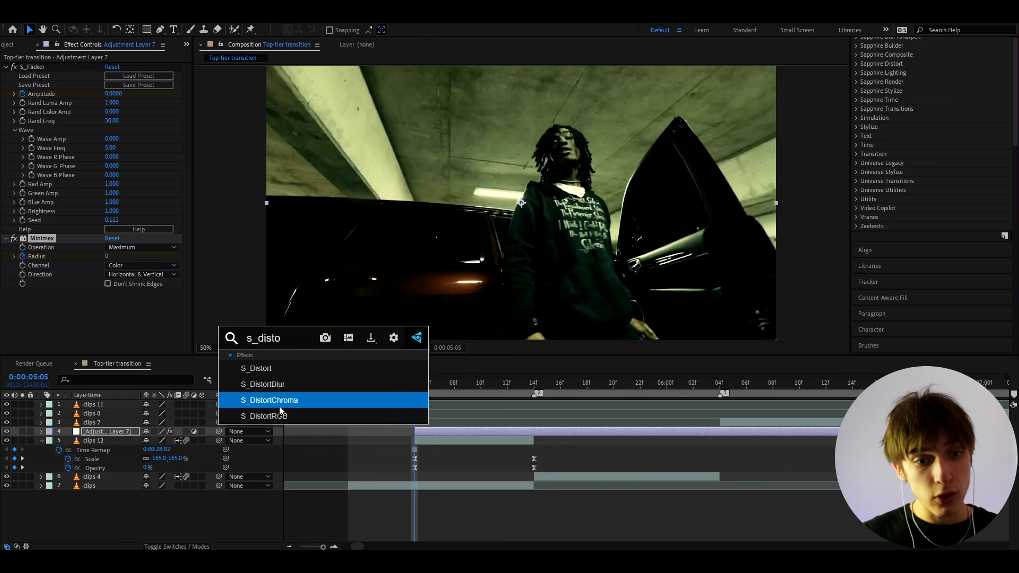
{"action": "left_click", "coordinate": [279, 406]}
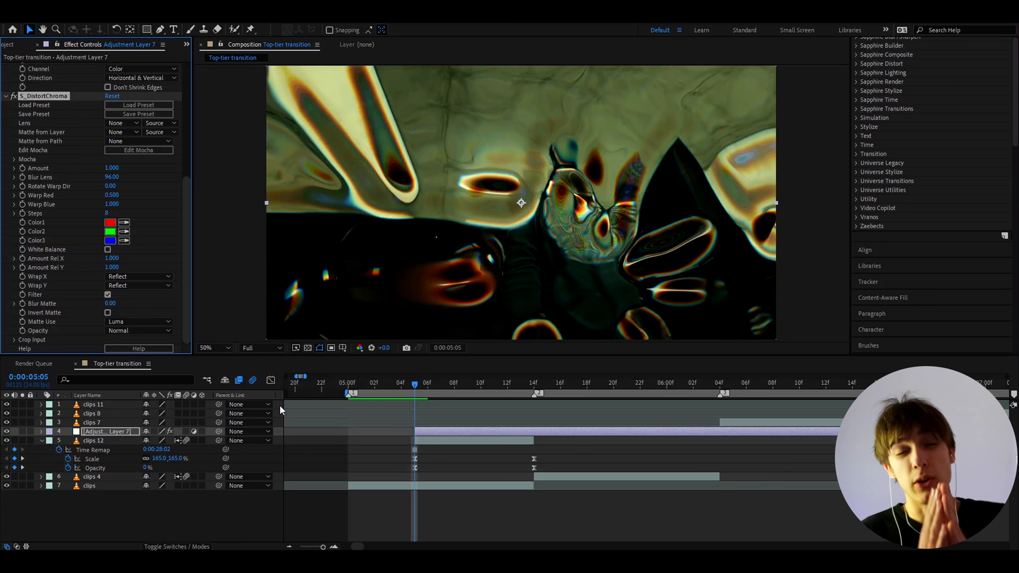
{"action": "left_click", "coordinate": [112, 168]}
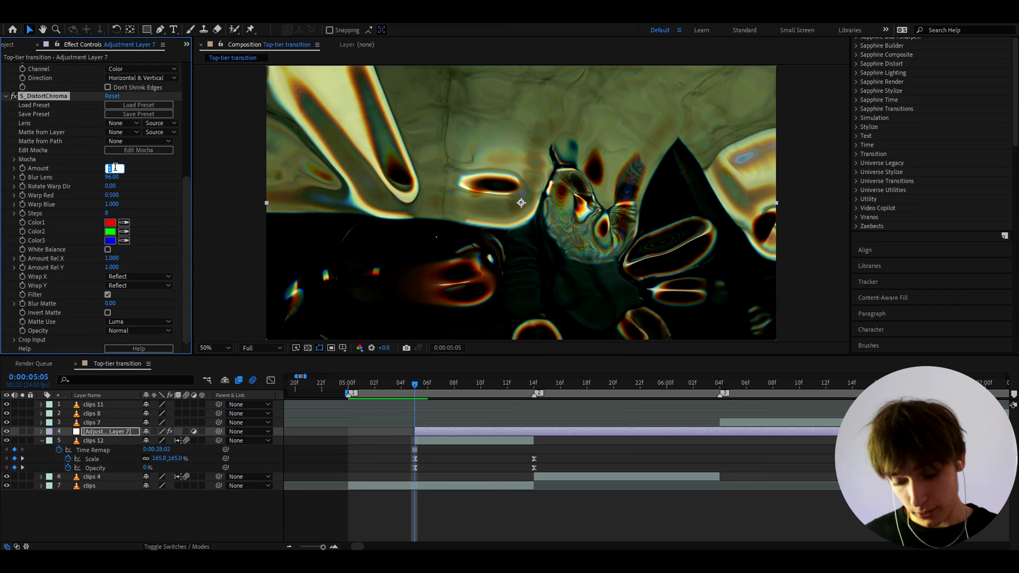
{"action": "type", "text": "0"}
{"action": "key", "text": "Return"}
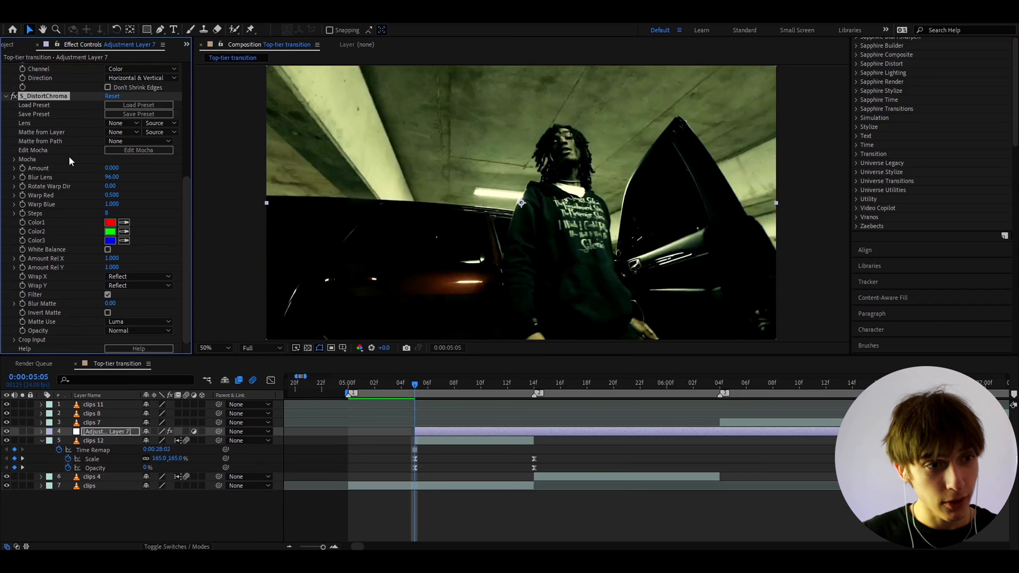
{"action": "left_click", "coordinate": [112, 178]}
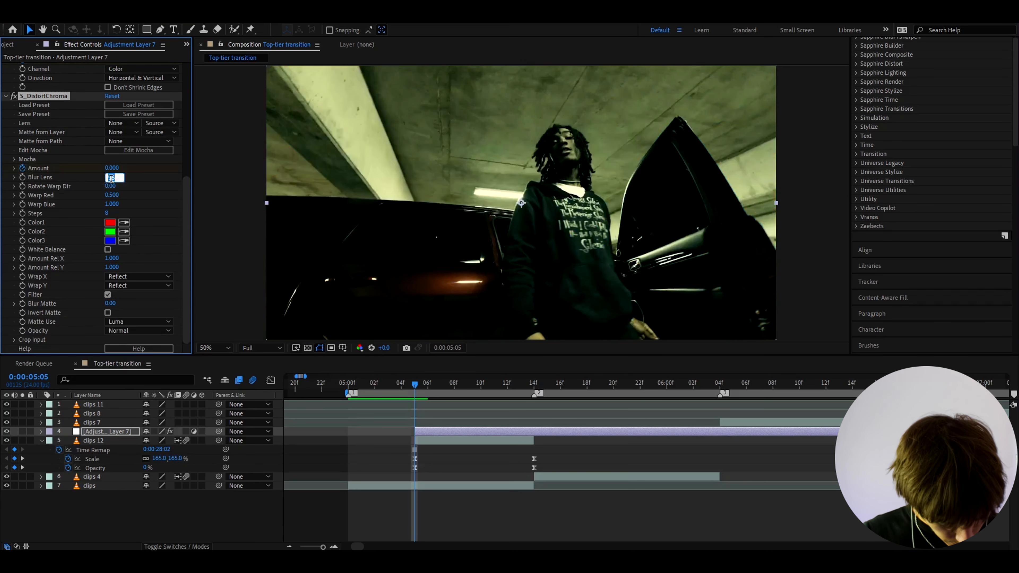
{"action": "type", "text": "1"}
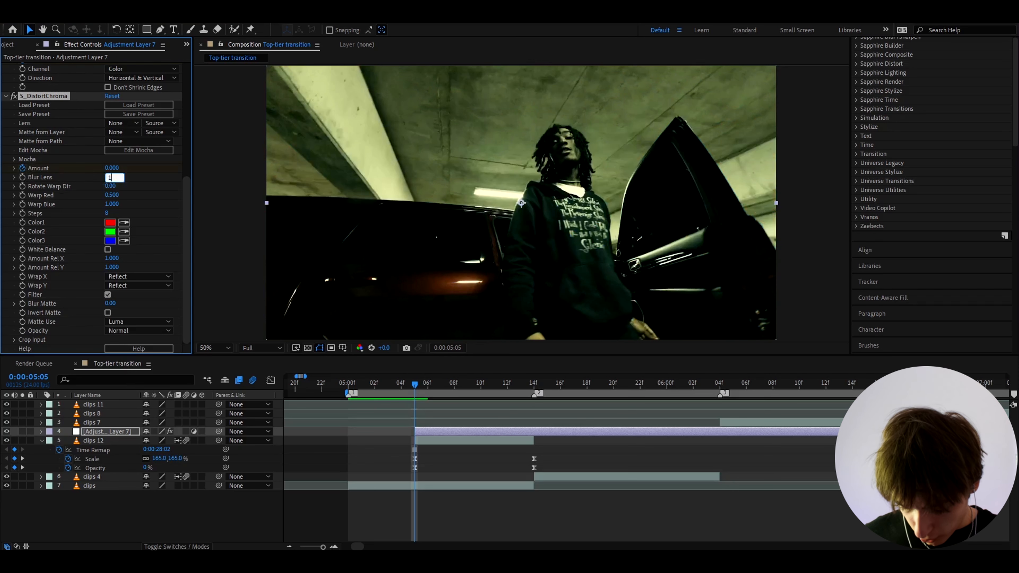
{"action": "type", "text": "82"}
{"action": "key", "text": "Return"}
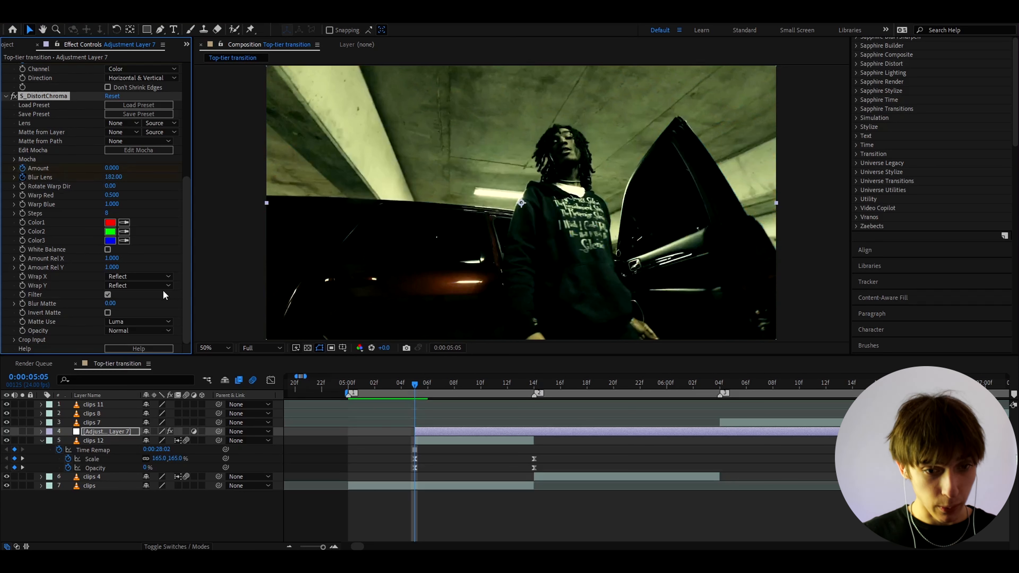
{"action": "left_click", "coordinate": [421, 440]}
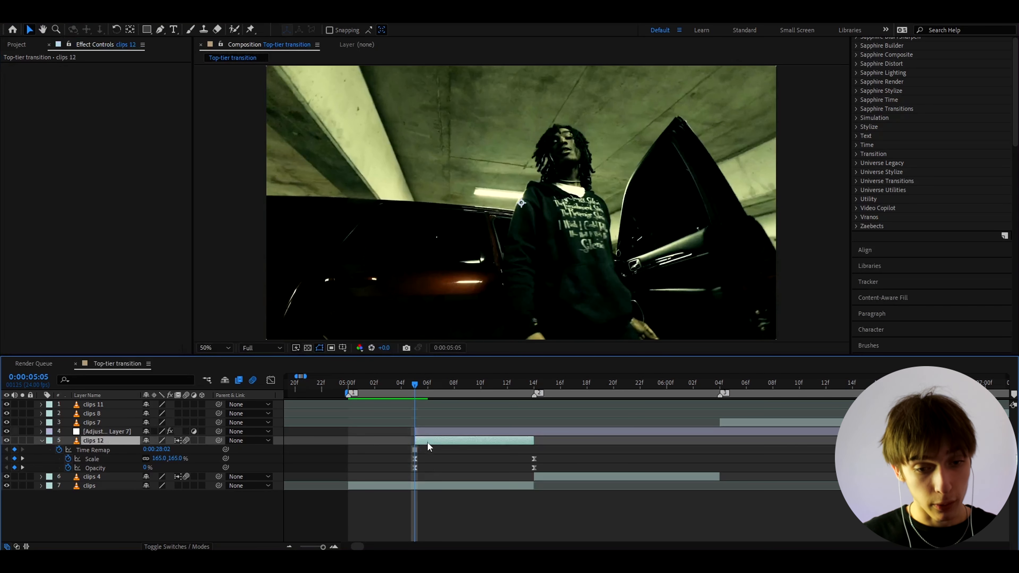
Apply S_Shake to clips 12 with Amplitude 0.2, then preview the transition through 05:13.
{"action": "key", "text": "ctrl+space"}
{"action": "type", "text": "s_shya"}
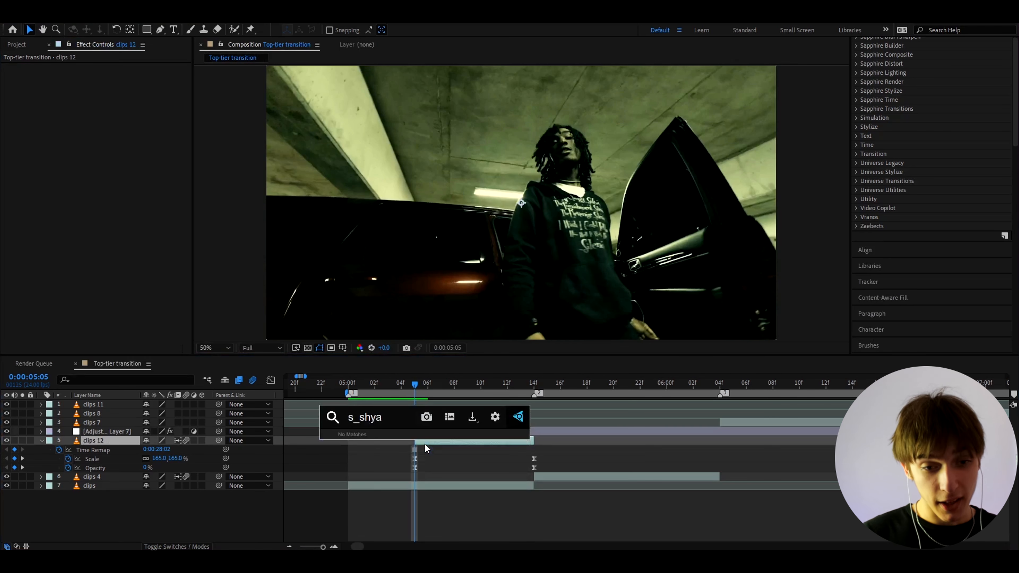
{"action": "key", "text": "BackSpace"}
{"action": "key", "text": "BackSpace"}
{"action": "type", "text": "ake"}
{"action": "left_click", "coordinate": [384, 447]}
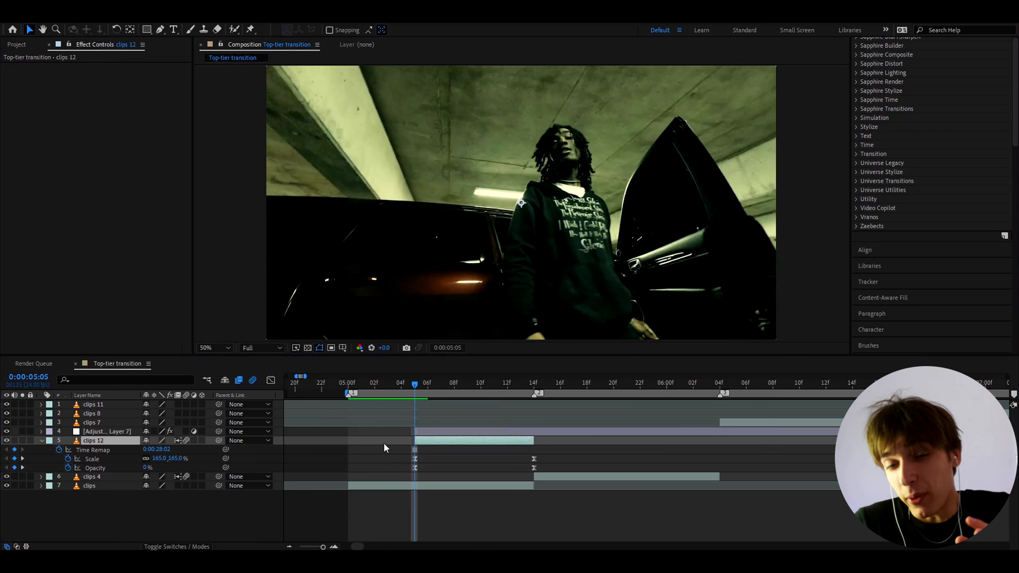
{"action": "left_click", "coordinate": [108, 138]}
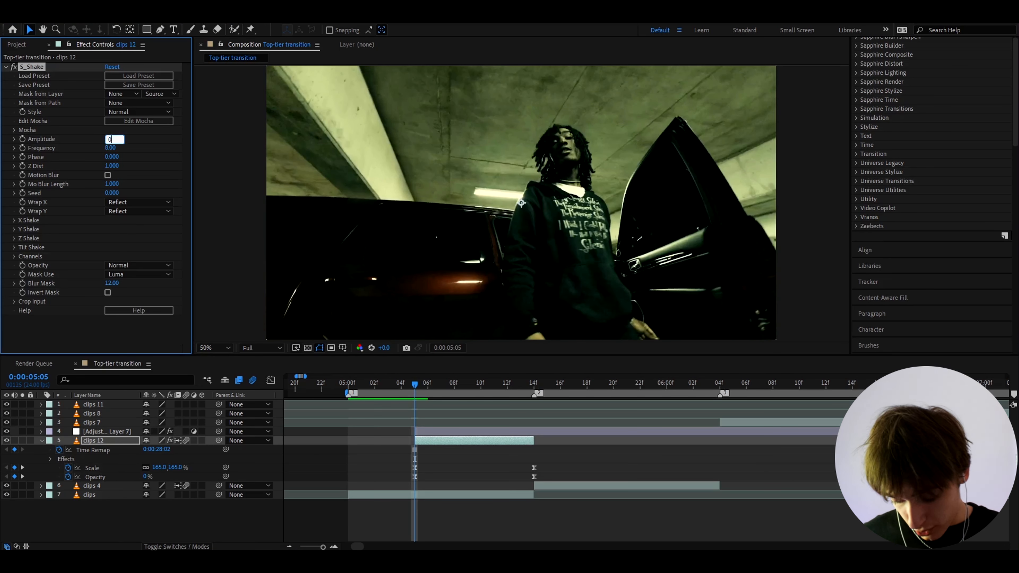
{"action": "type", "text": "0.2"}
{"action": "key", "text": "Return"}
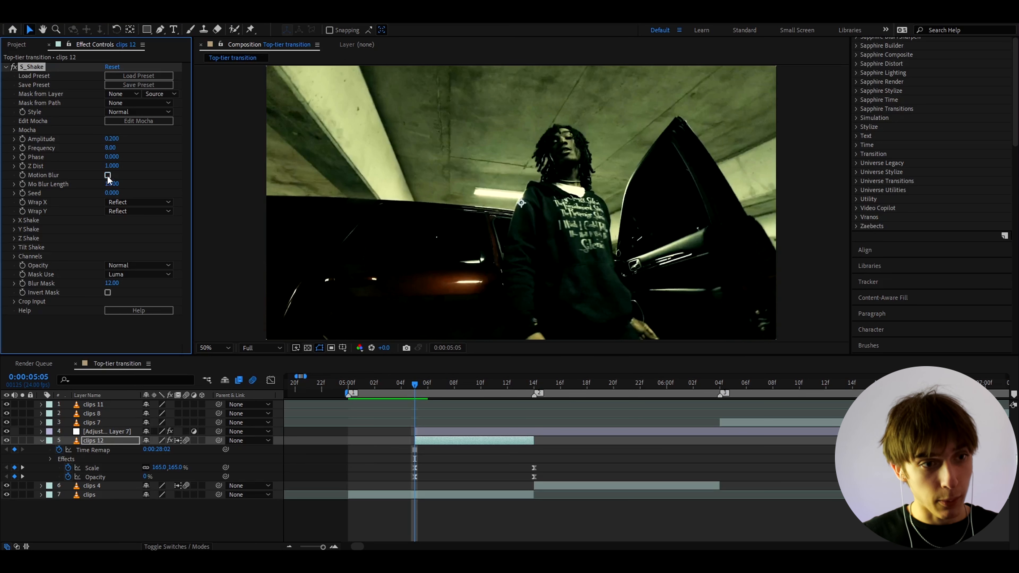
{"action": "key", "text": "space"}
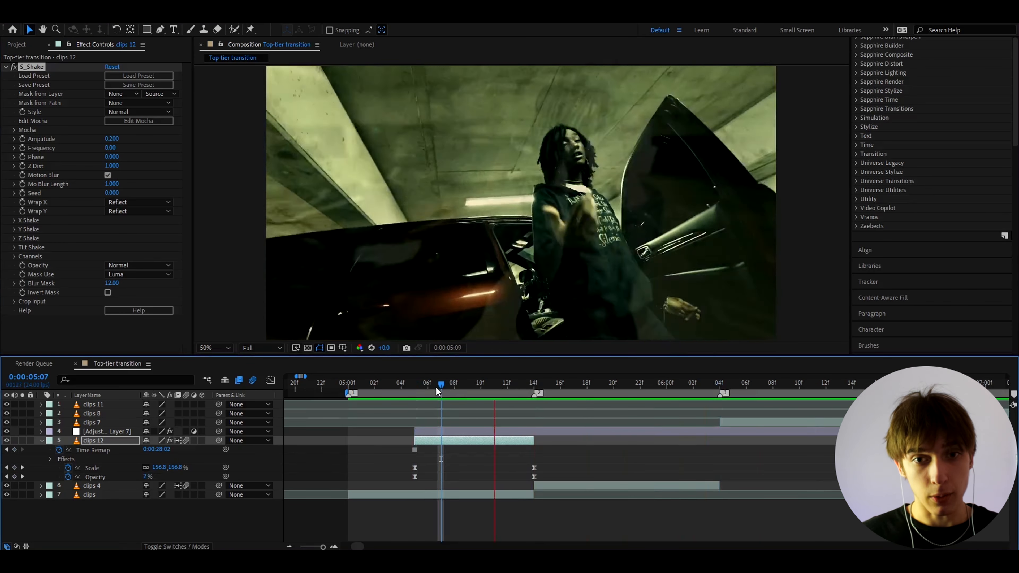
{"action": "left_click_drag", "start_coordinate": [437, 391], "coordinate": [530, 380]}
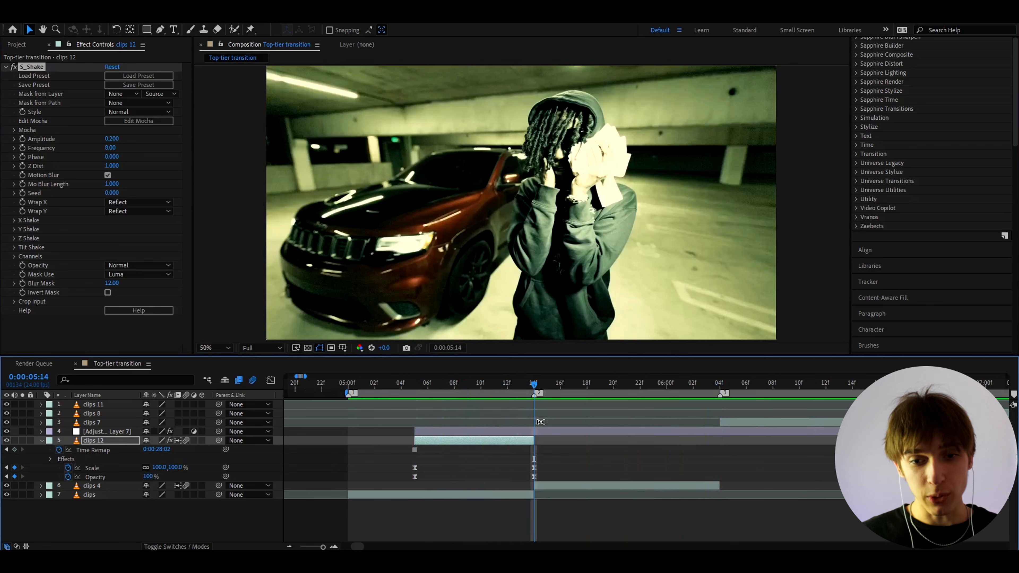
At 05:14, keyframe flicker Amplitude 0.64, Minimax Radius 10 and chroma Amount 0.46 on Adjustment Layer 7.
{"action": "left_click", "coordinate": [539, 433]}
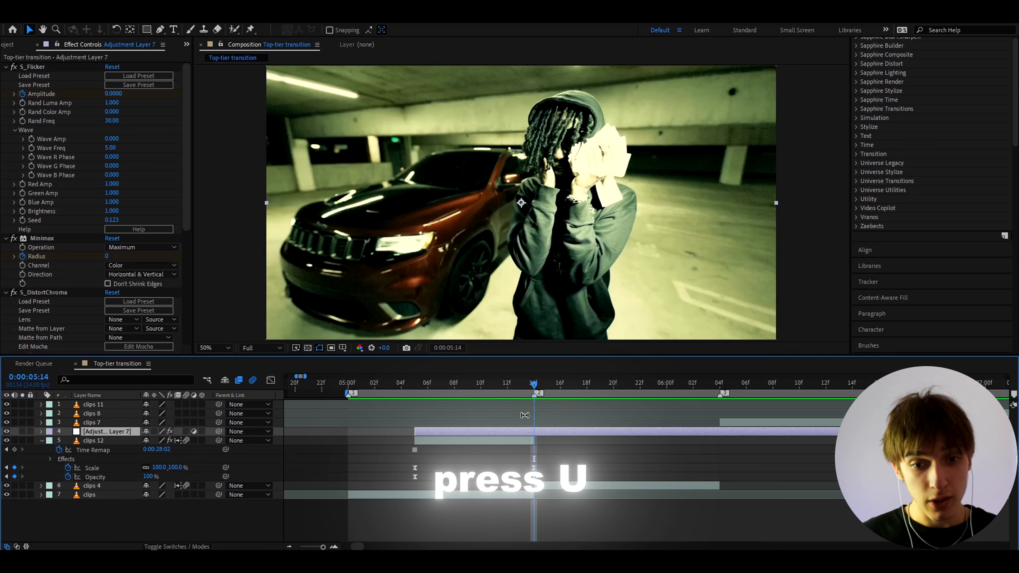
{"action": "key", "text": "u"}
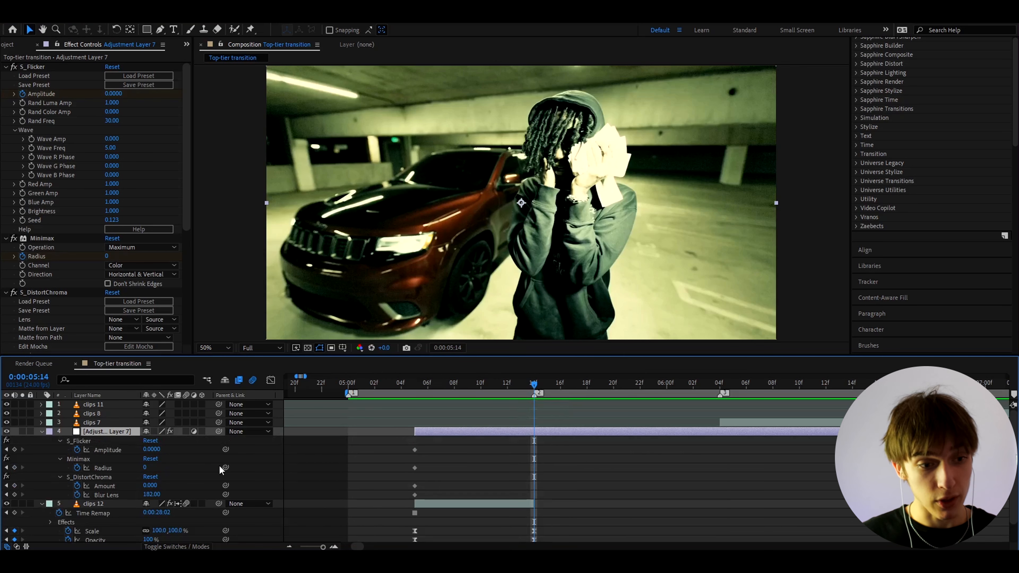
{"action": "left_click", "coordinate": [159, 449]}
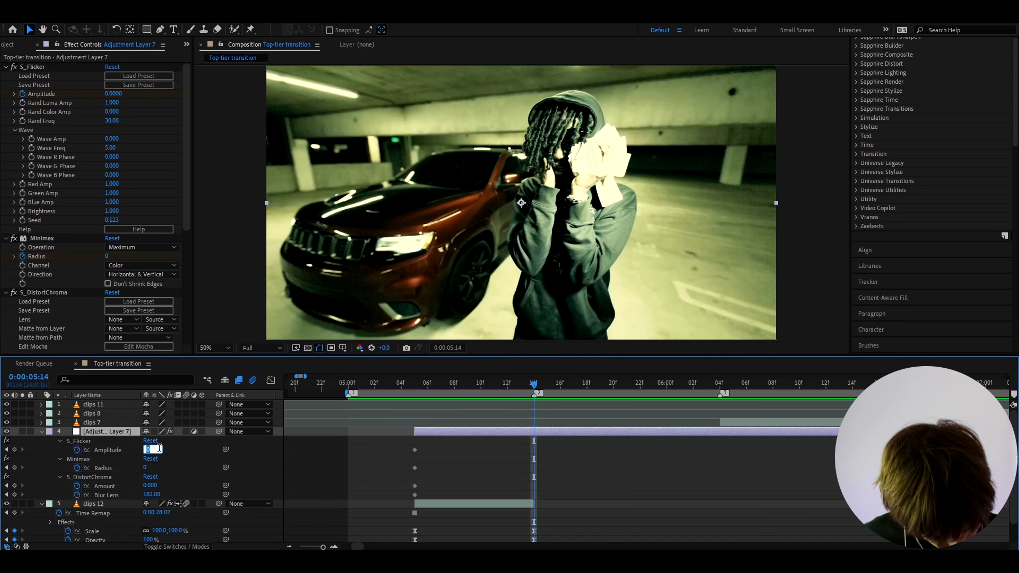
{"action": "type", "text": "0.6"}
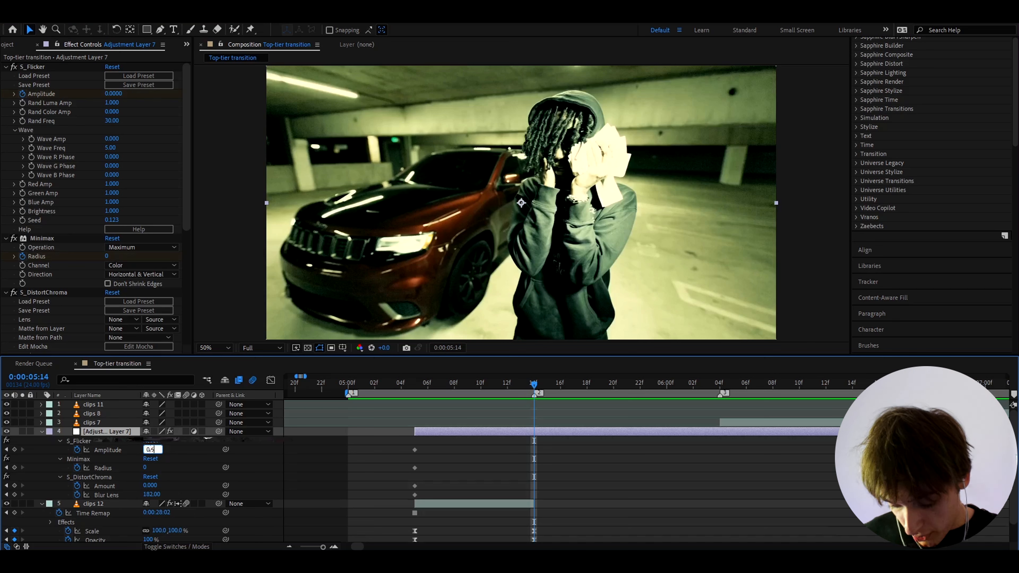
{"action": "type", "text": "4"}
{"action": "key", "text": "Return"}
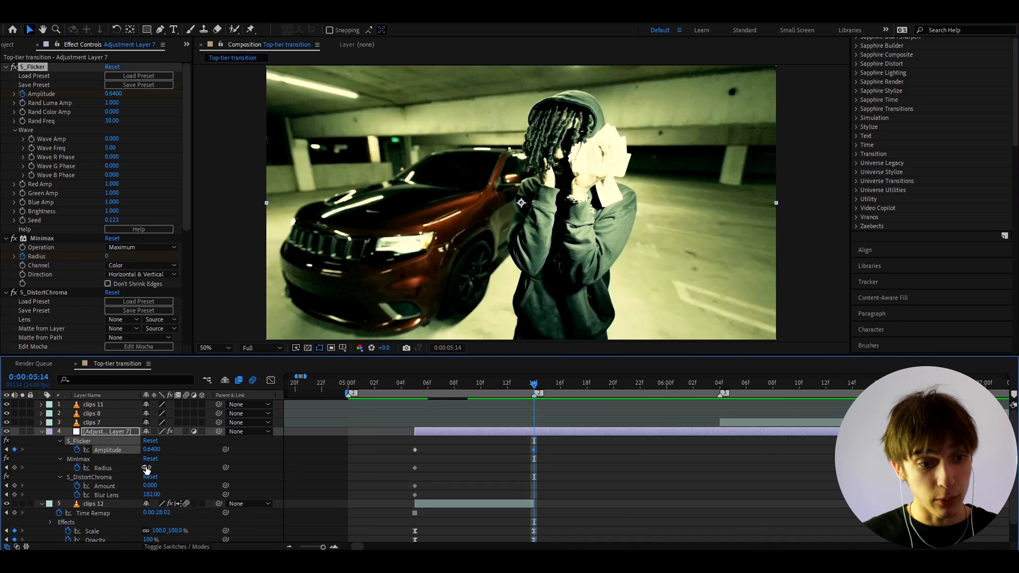
{"action": "left_click", "coordinate": [146, 468]}
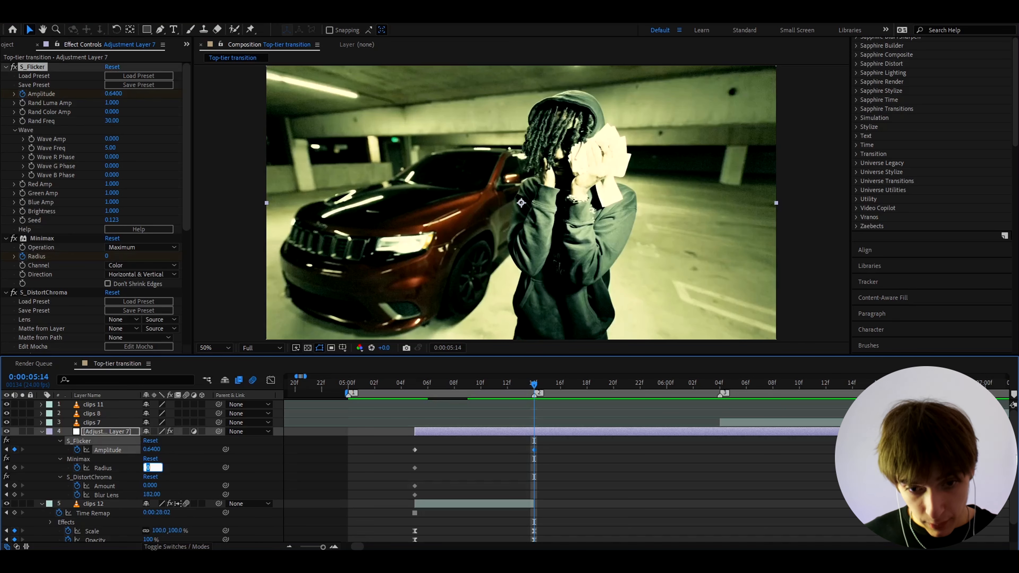
{"action": "type", "text": "10"}
{"action": "key", "text": "Return"}
{"action": "left_click", "coordinate": [149, 486]}
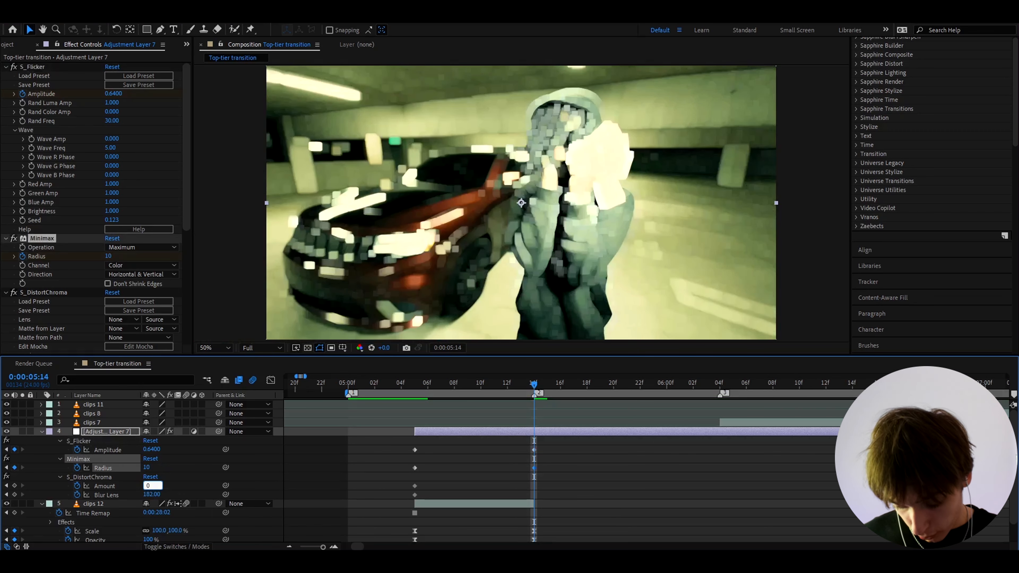
{"action": "type", "text": "0.46"}
{"action": "key", "text": "Return"}
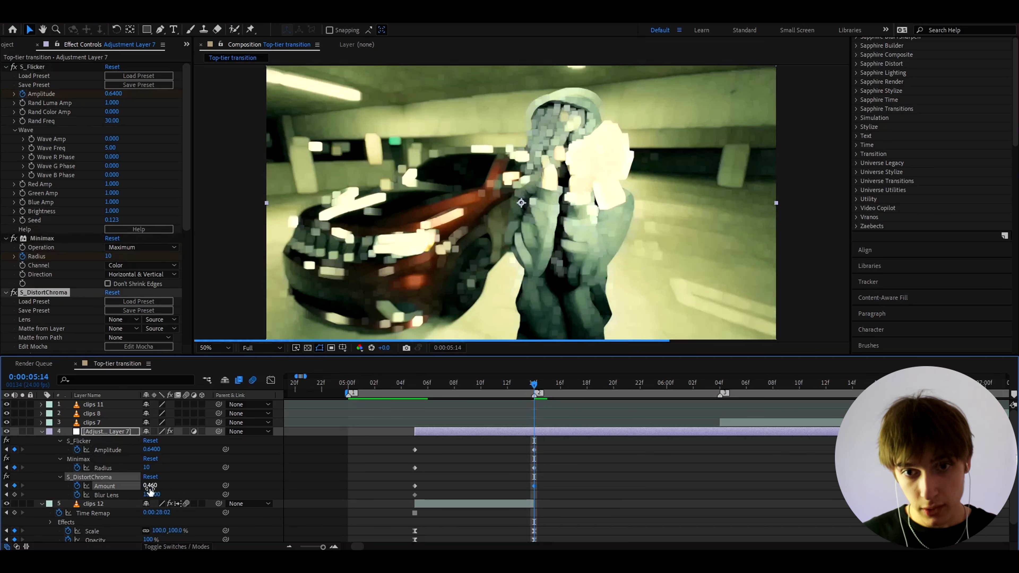
{"action": "scroll", "coordinate": [83, 231], "scroll_direction": "down", "scroll_amount": 5}
Try Rotate Warp Dir at 100, then undo it back to 0.
{"action": "left_click", "coordinate": [110, 192]}
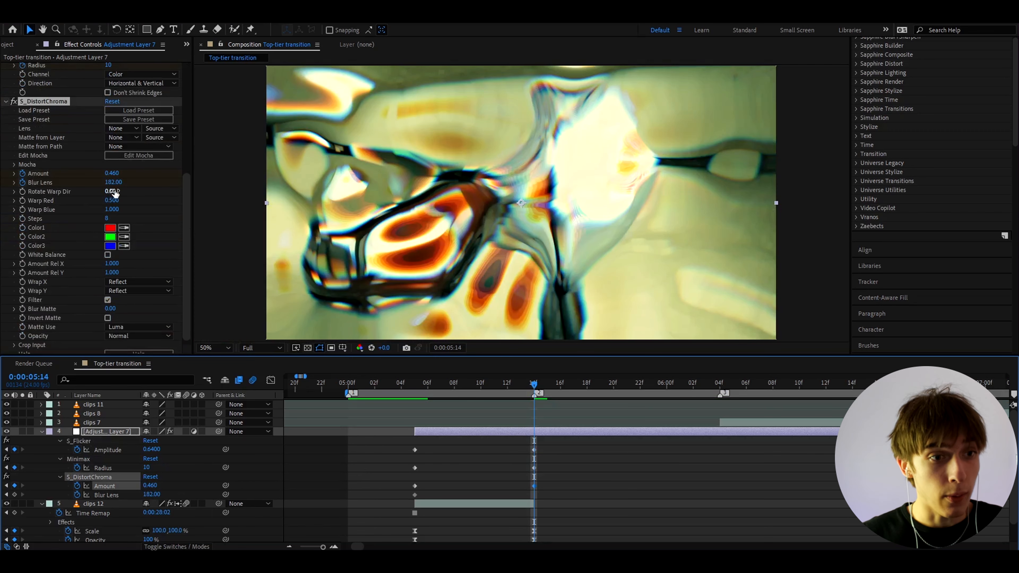
{"action": "type", "text": "100"}
{"action": "key", "text": "Return"}
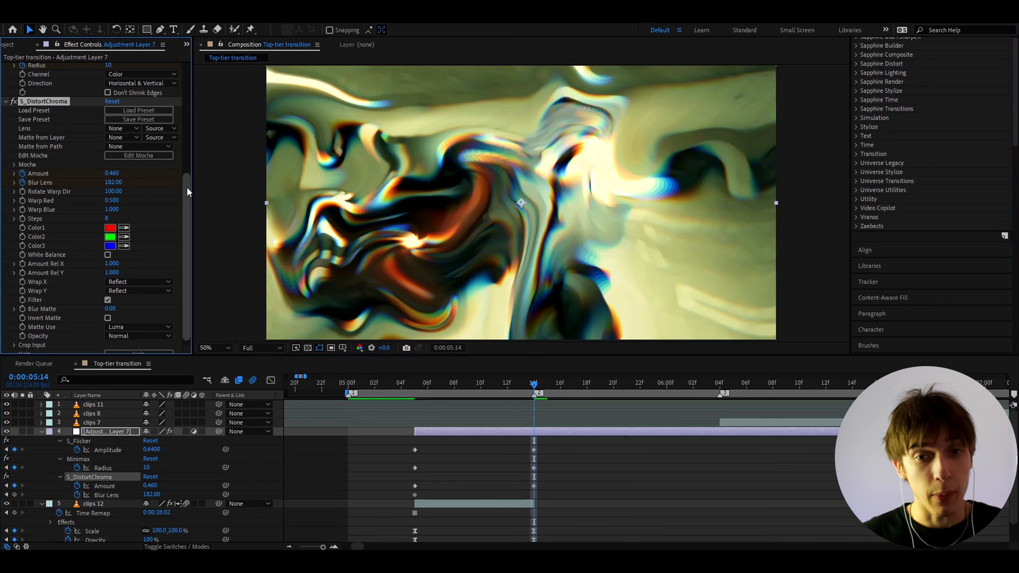
{"action": "key", "text": "ctrl+z"}
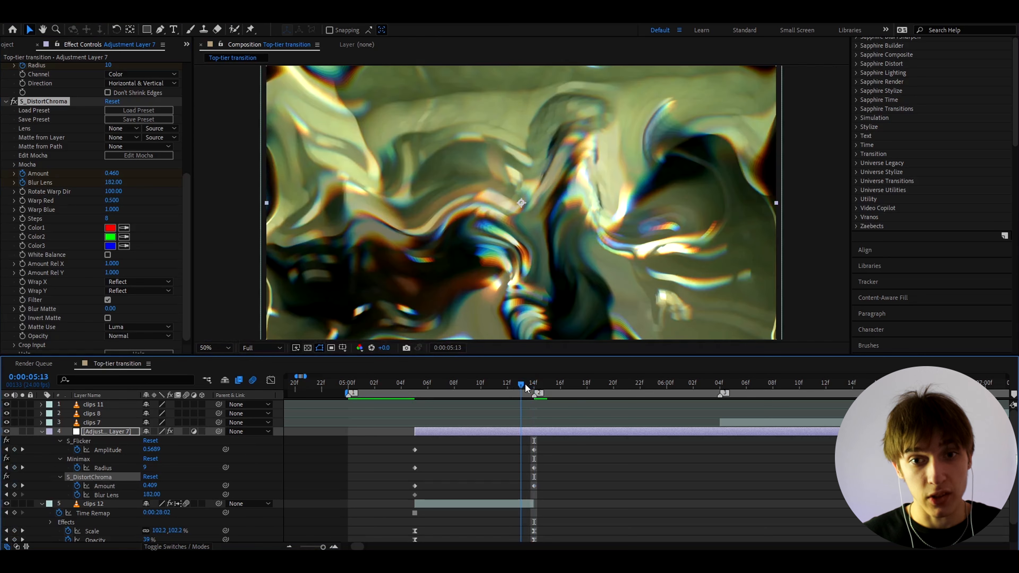
Keyframe the chroma Blur Lens at 320 at 0:00:05:14.
{"action": "left_click", "coordinate": [512, 385]}
{"action": "key", "text": "k"}
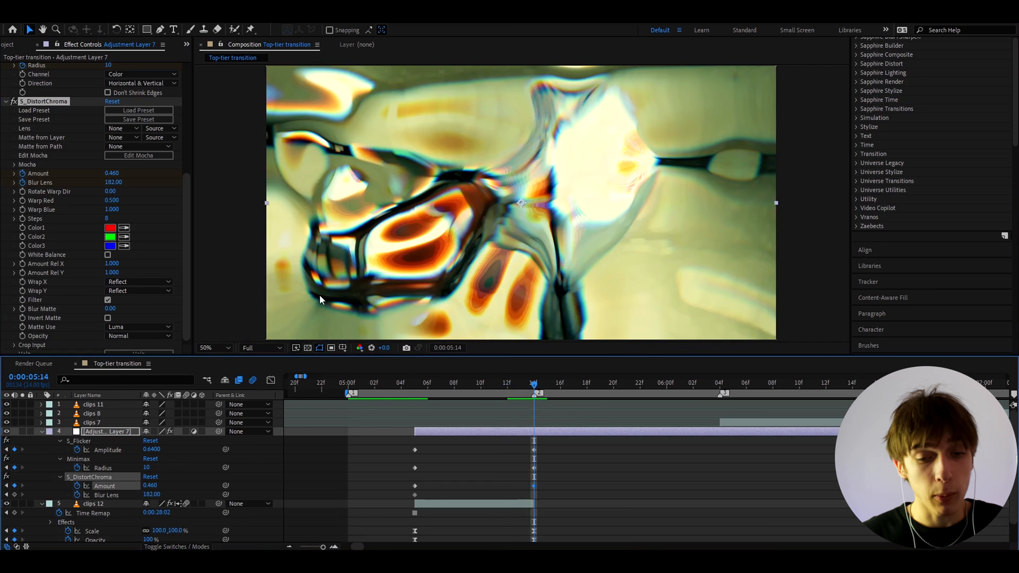
{"action": "left_click", "coordinate": [155, 495]}
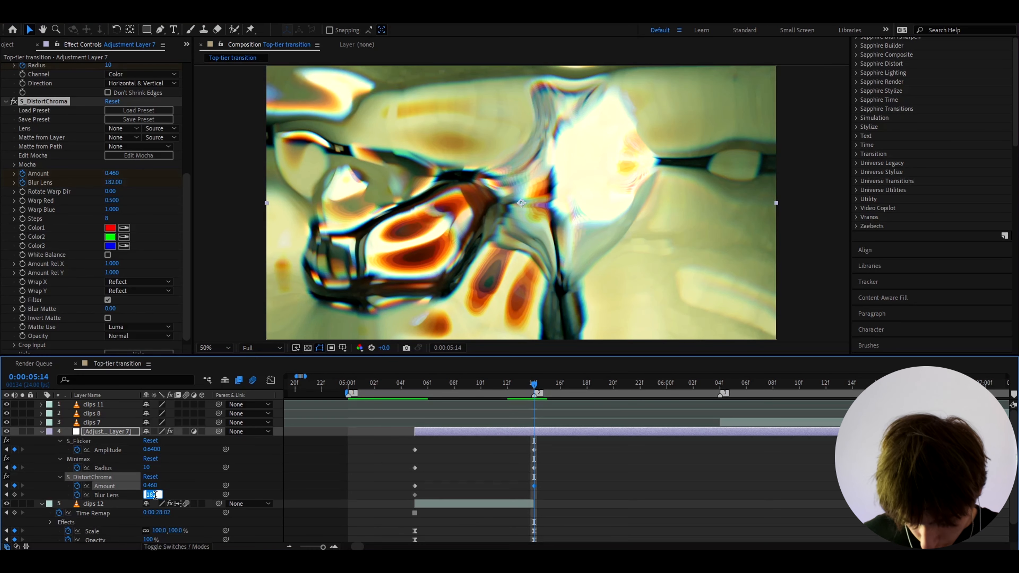
{"action": "type", "text": "320"}
{"action": "key", "text": "Return"}
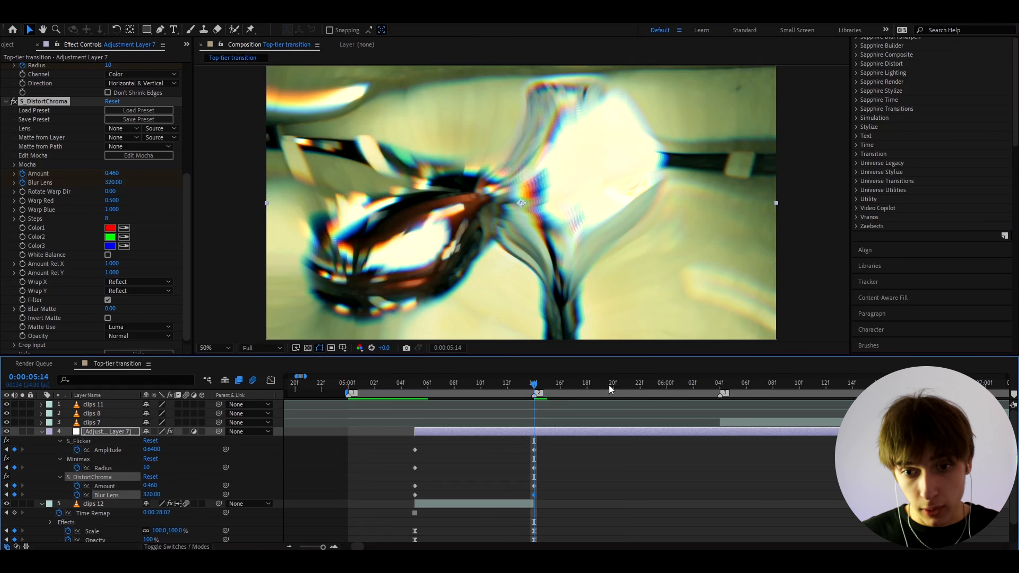
{"action": "left_click_drag", "start_coordinate": [626, 385], "coordinate": [649, 388]}
At 05:23, keyframe flicker Amplitude, Minimax Radius and chroma Amount to 0, and Blur Lens to 150.
{"action": "left_click", "coordinate": [610, 444]}
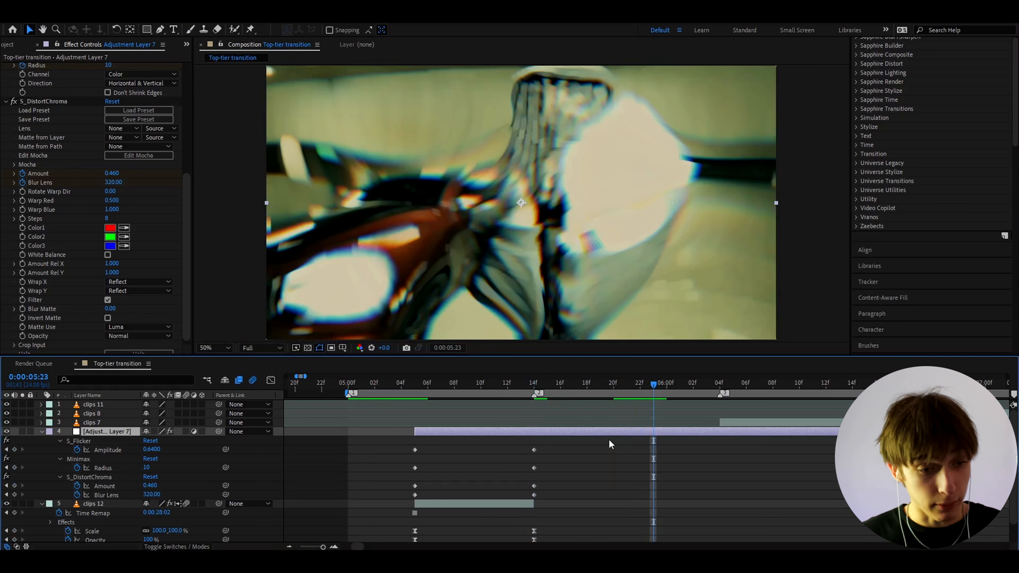
{"action": "left_click", "coordinate": [155, 450]}
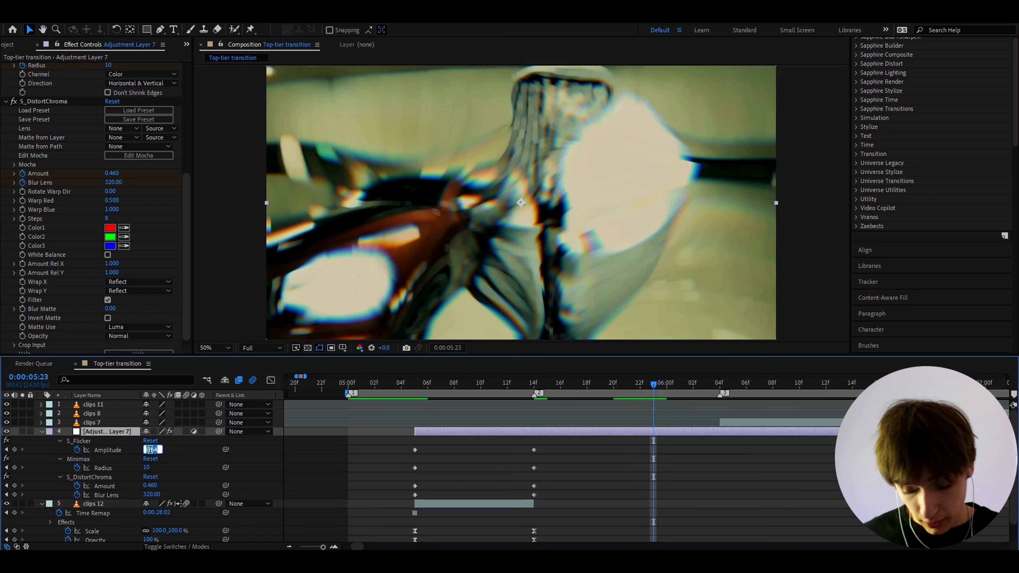
{"action": "type", "text": "0"}
{"action": "key", "text": "Return"}
{"action": "left_click", "coordinate": [147, 468]}
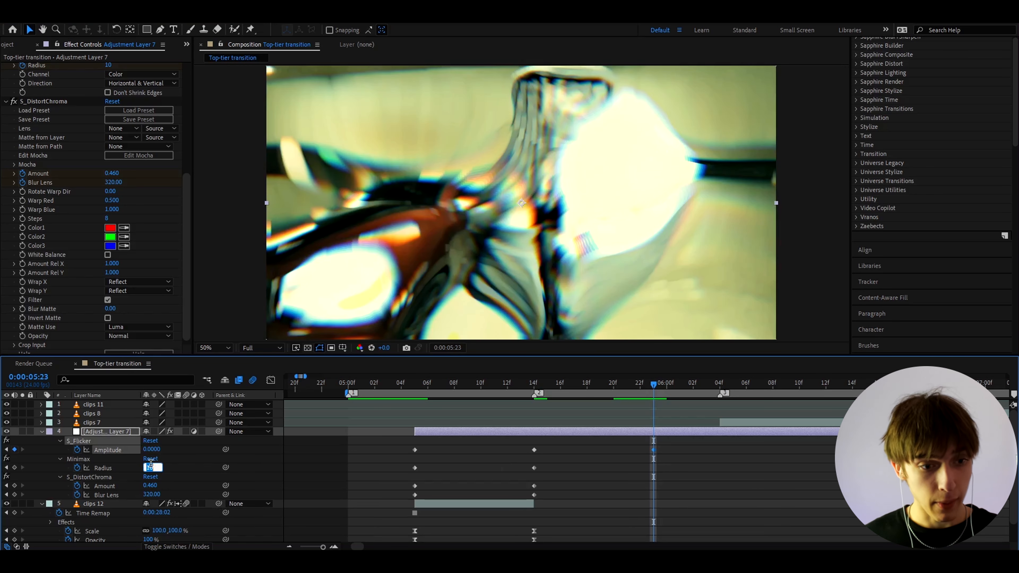
{"action": "type", "text": "0"}
{"action": "key", "text": "Return"}
{"action": "left_click", "coordinate": [149, 486]}
{"action": "type", "text": "0"}
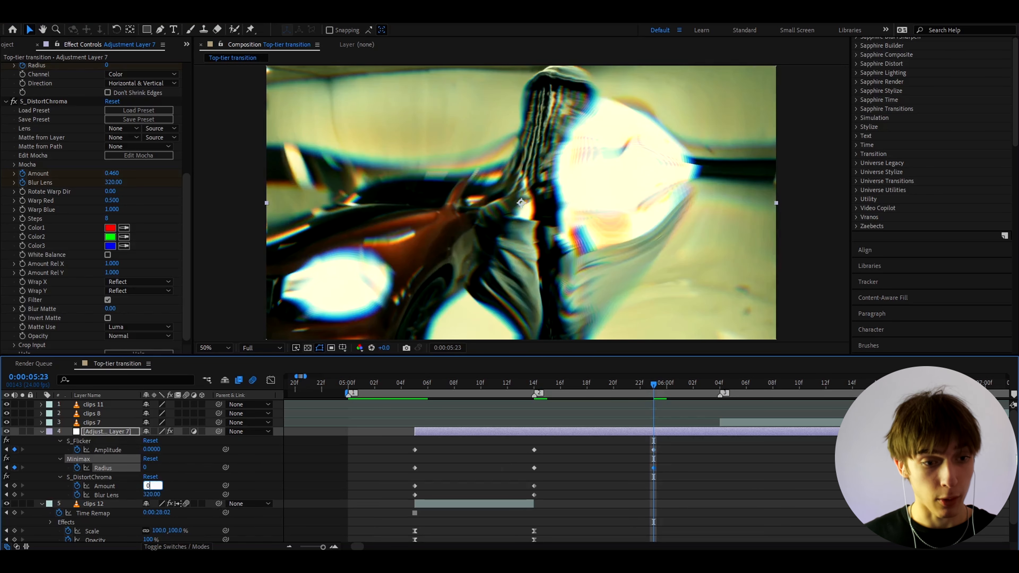
{"action": "key", "text": "Return"}
{"action": "left_click", "coordinate": [152, 495]}
{"action": "type", "text": "1"}
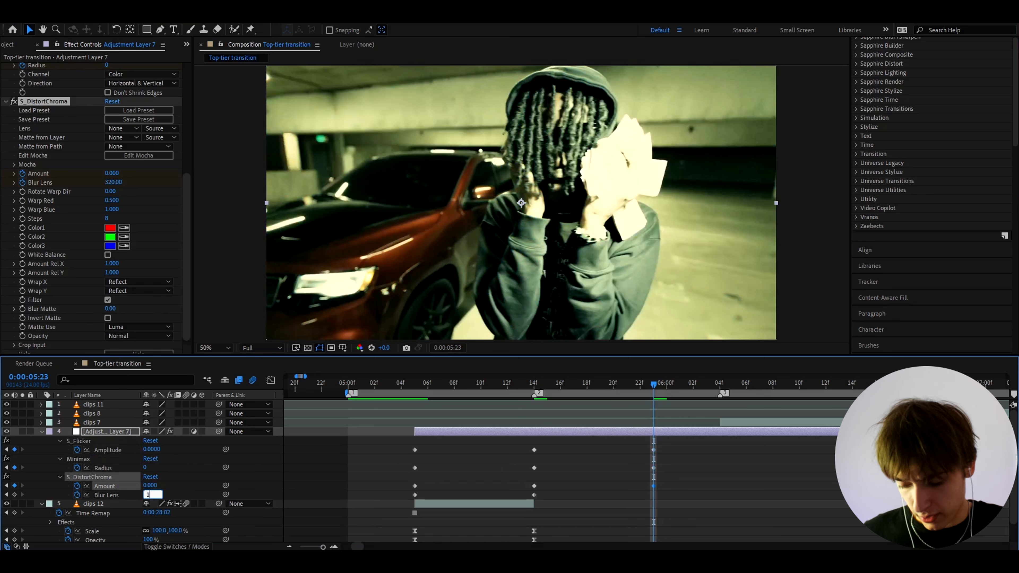
{"action": "type", "text": "50"}
{"action": "key", "text": "Return"}
Apply Easy Ease to all of Adjustment Layer 7's effect keyframes.
{"action": "key", "text": "j"}
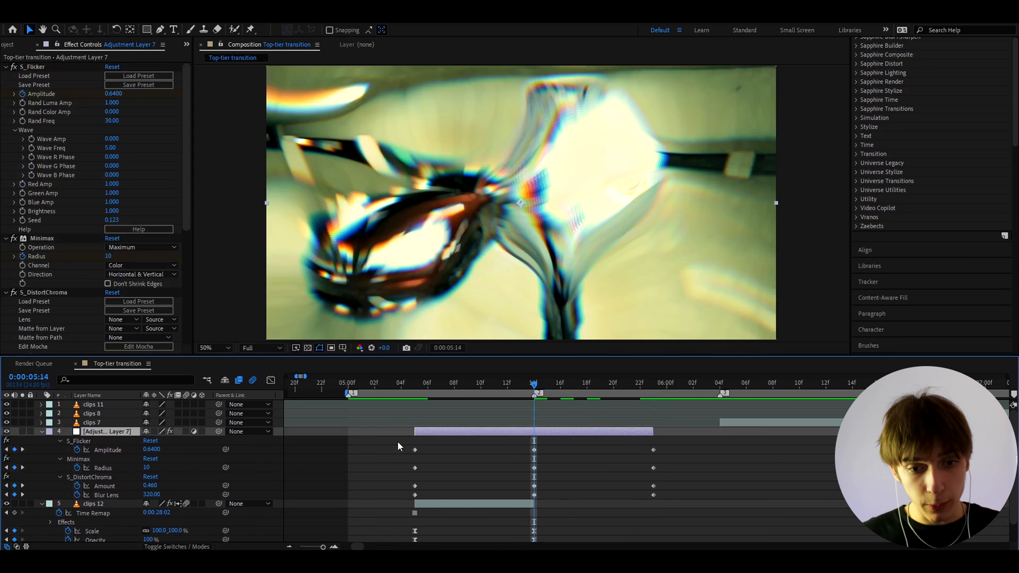
{"action": "left_click_drag", "start_coordinate": [395, 447], "coordinate": [675, 502]}
{"action": "key", "text": "F9"}
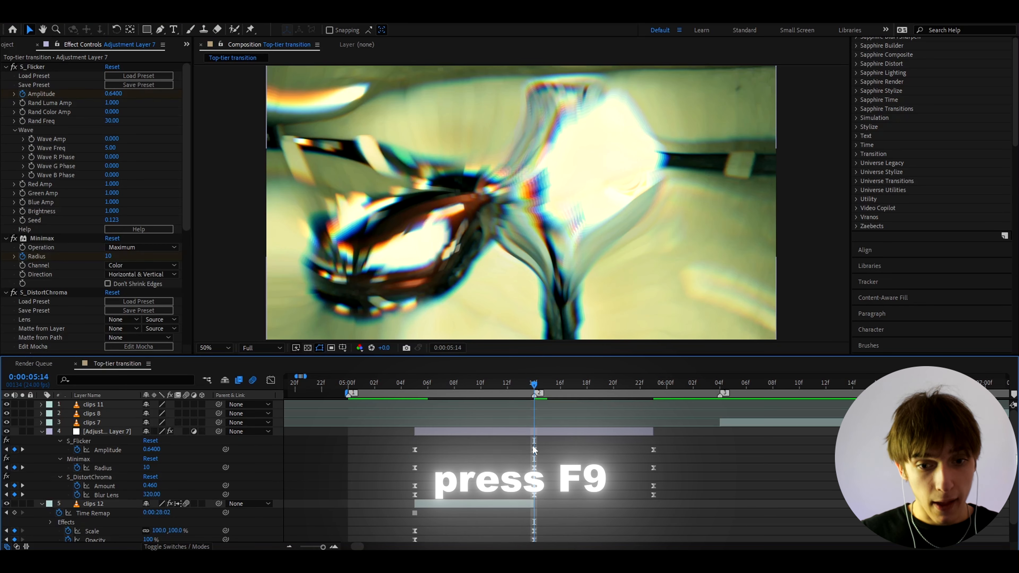
Stretch the Amplitude curve's Bezier handles for a broader, rounded peak at 05:14.
{"action": "left_click", "coordinate": [534, 451]}
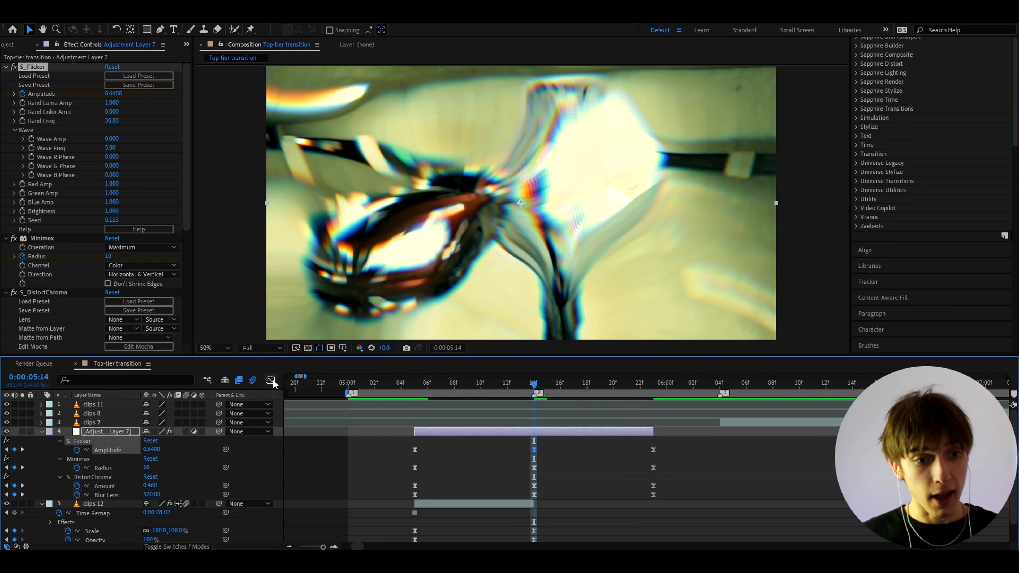
{"action": "left_click", "coordinate": [271, 380]}
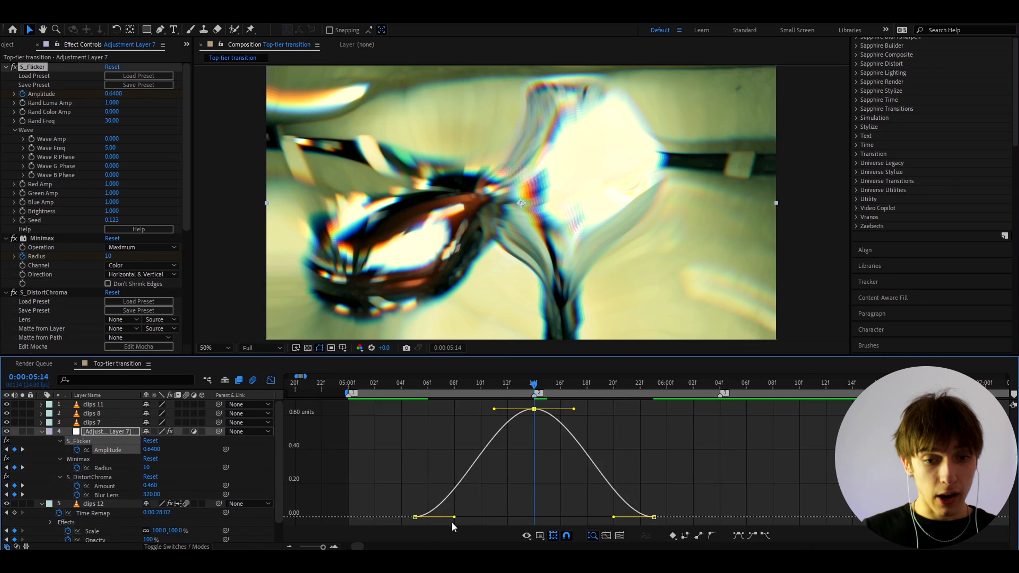
{"action": "left_click_drag", "start_coordinate": [455, 517], "coordinate": [488, 514]}
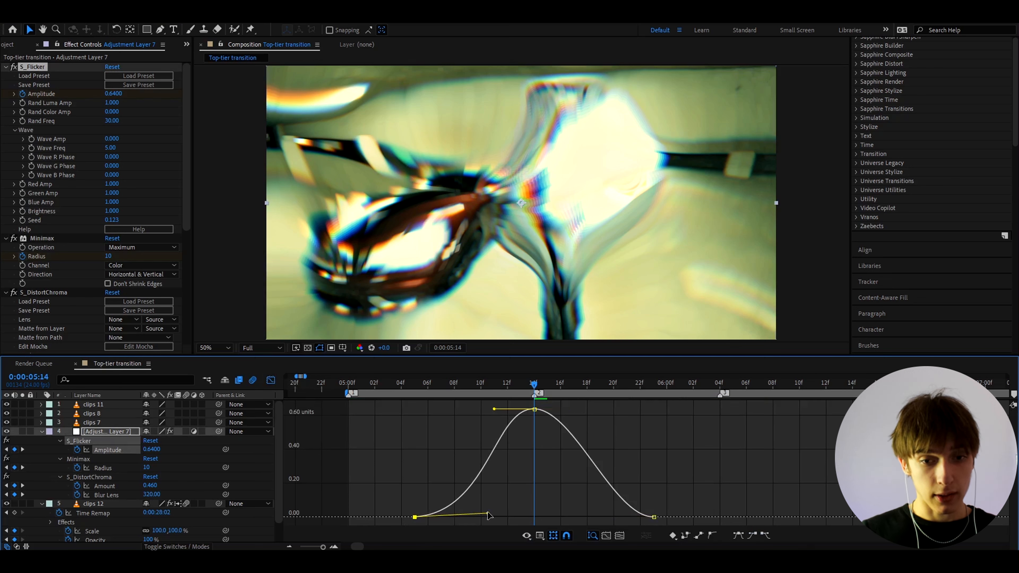
{"action": "left_click_drag", "start_coordinate": [495, 409], "coordinate": [449, 413]}
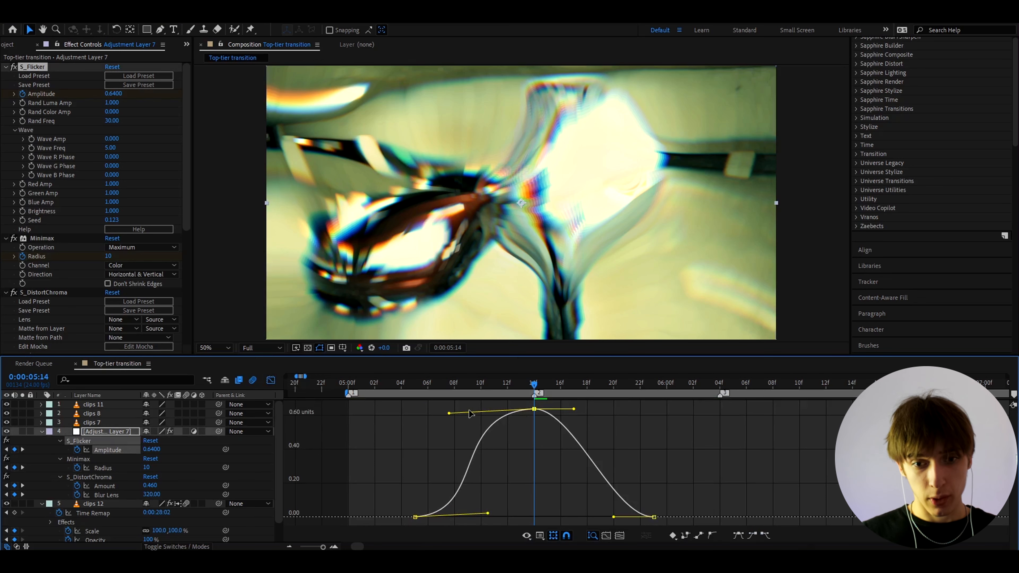
{"action": "left_click_drag", "start_coordinate": [574, 410], "coordinate": [615, 411]}
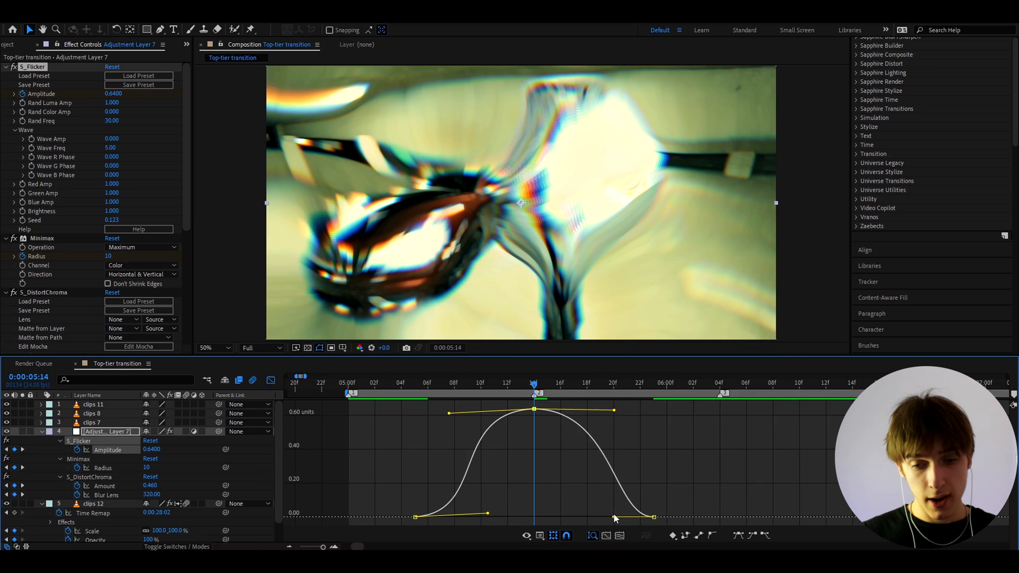
{"action": "left_click_drag", "start_coordinate": [615, 519], "coordinate": [554, 518]}
{"action": "left_click", "coordinate": [654, 517]}
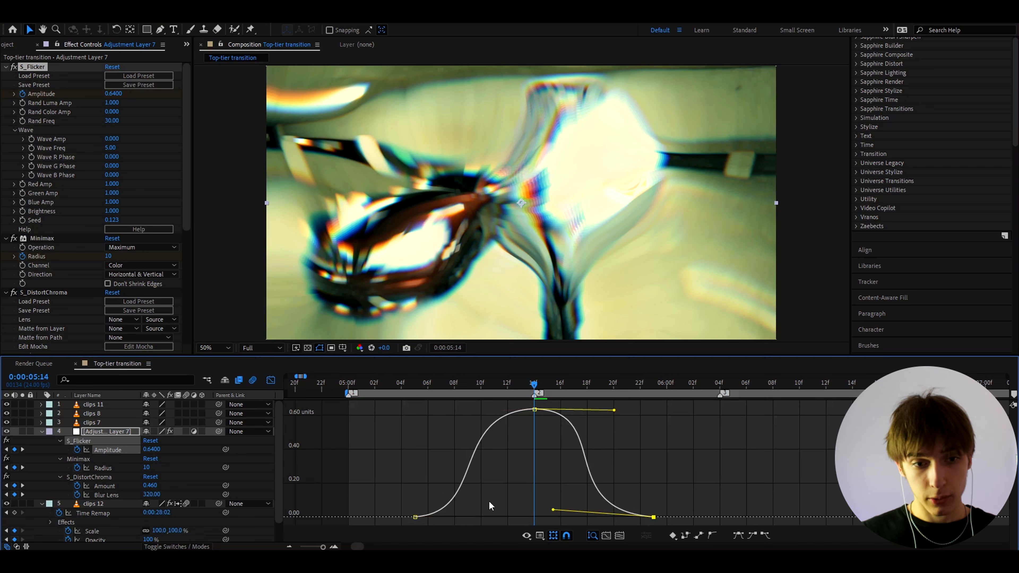
{"action": "left_click", "coordinate": [271, 380]}
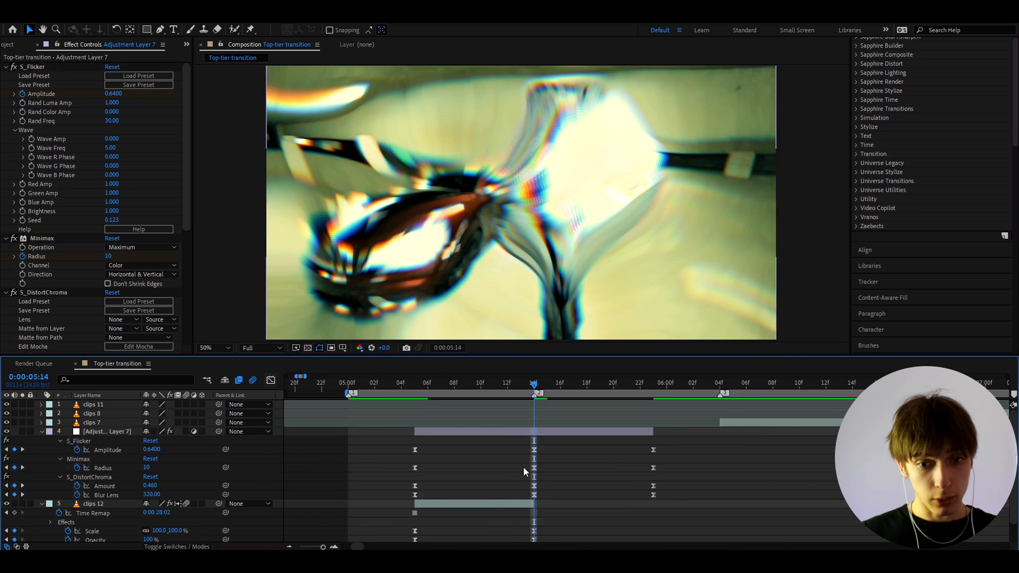
Sharpen the Minimax Radius curve into a steep spike at the 05:14 cut.
{"action": "left_click", "coordinate": [534, 468]}
{"action": "key", "text": "shift+F3"}
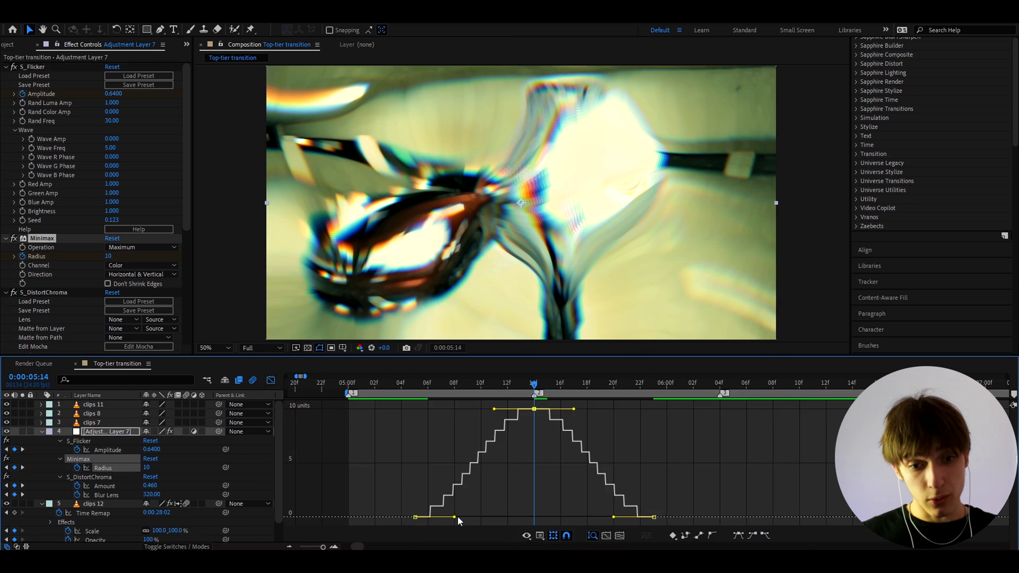
{"action": "left_click_drag", "start_coordinate": [455, 517], "coordinate": [526, 514]}
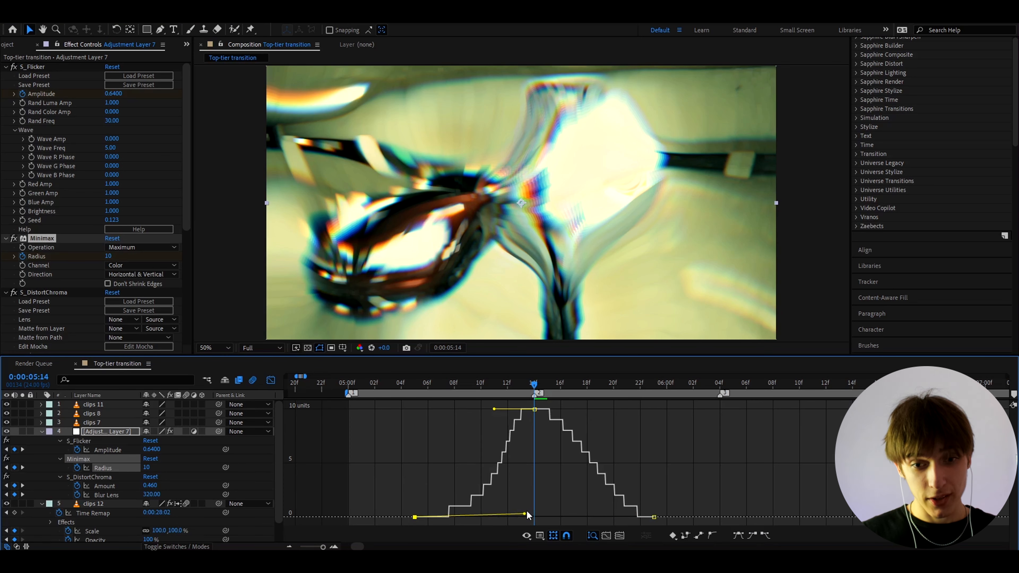
{"action": "left_click", "coordinate": [655, 517]}
{"action": "left_click_drag", "start_coordinate": [616, 518], "coordinate": [538, 512]}
{"action": "left_click_drag", "start_coordinate": [574, 409], "coordinate": [562, 434]}
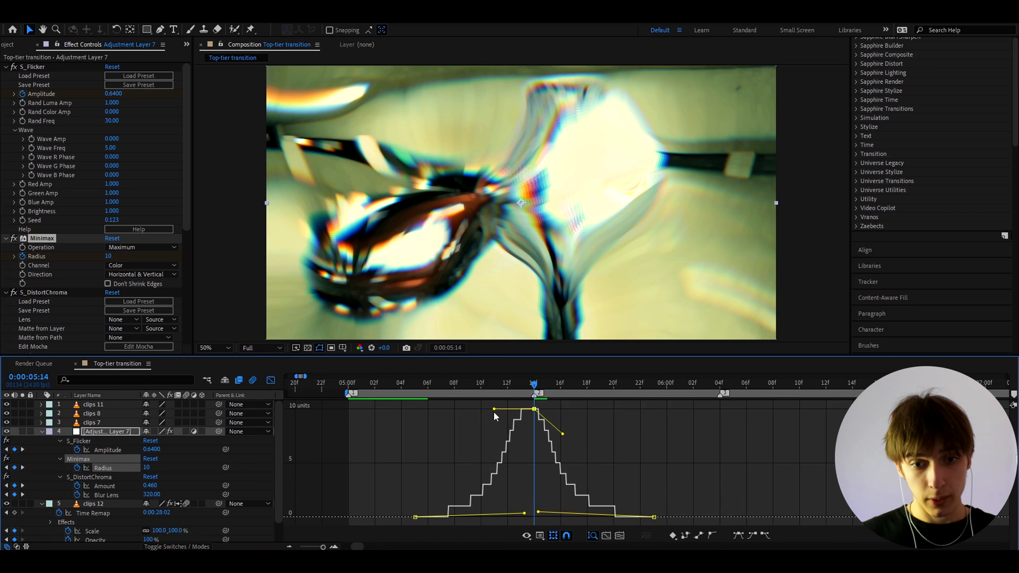
{"action": "left_click_drag", "start_coordinate": [494, 409], "coordinate": [513, 436]}
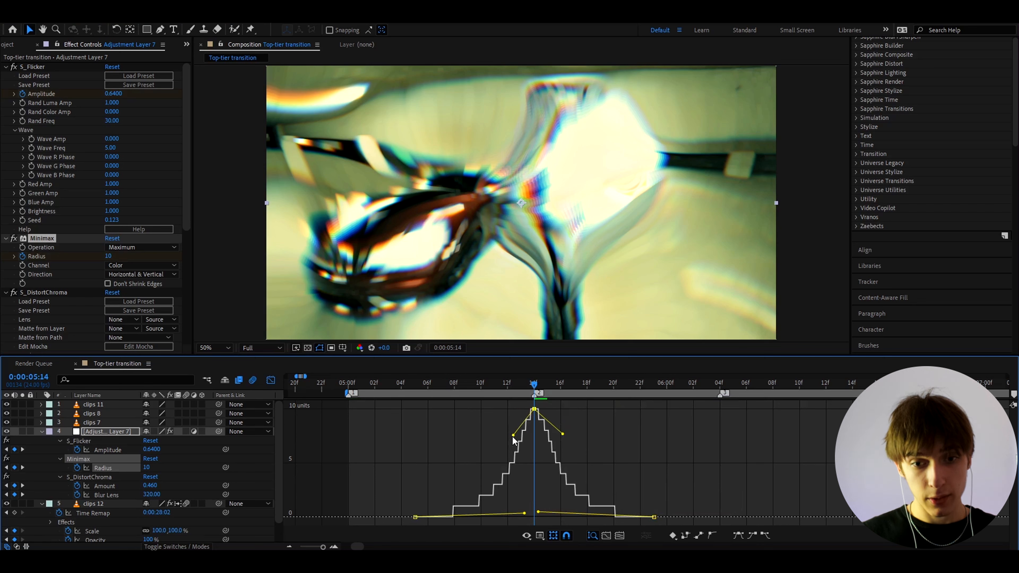
{"action": "left_click", "coordinate": [270, 381]}
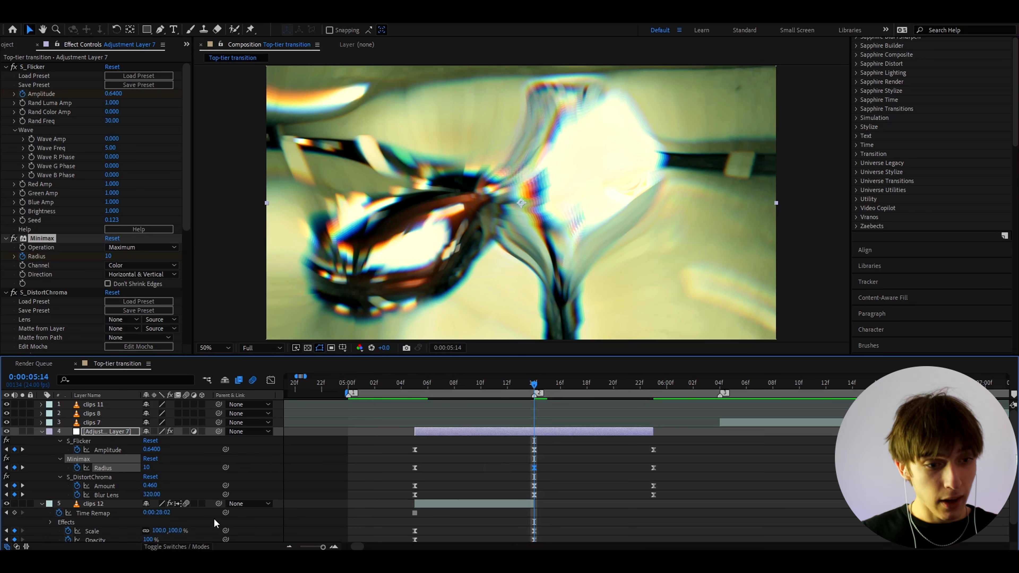
Sharpen the chroma Amount curve's peak at 05:14, then preview the transition.
{"action": "left_click", "coordinate": [534, 485]}
{"action": "left_click", "coordinate": [270, 381]}
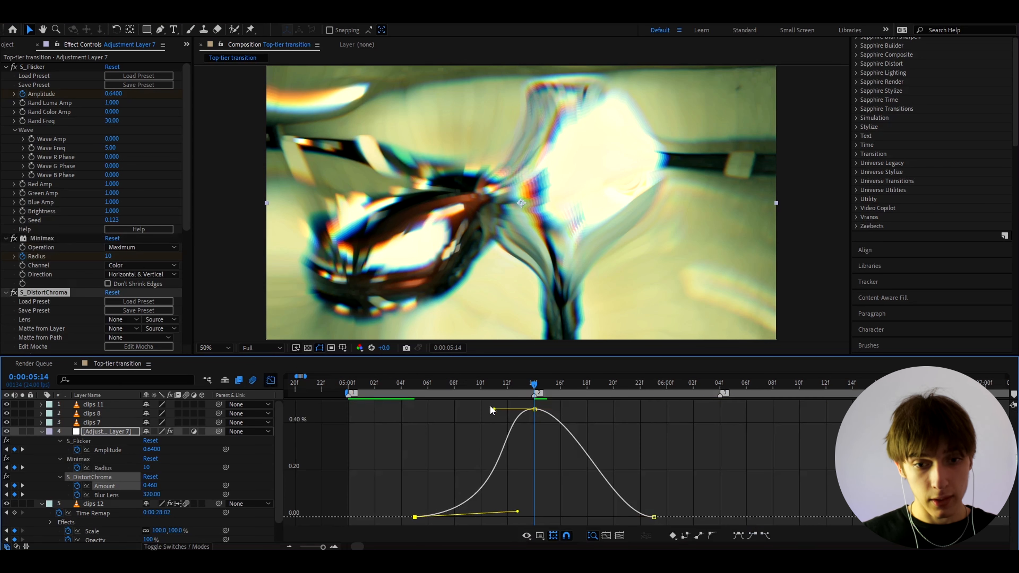
{"action": "left_click_drag", "start_coordinate": [493, 409], "coordinate": [514, 466]}
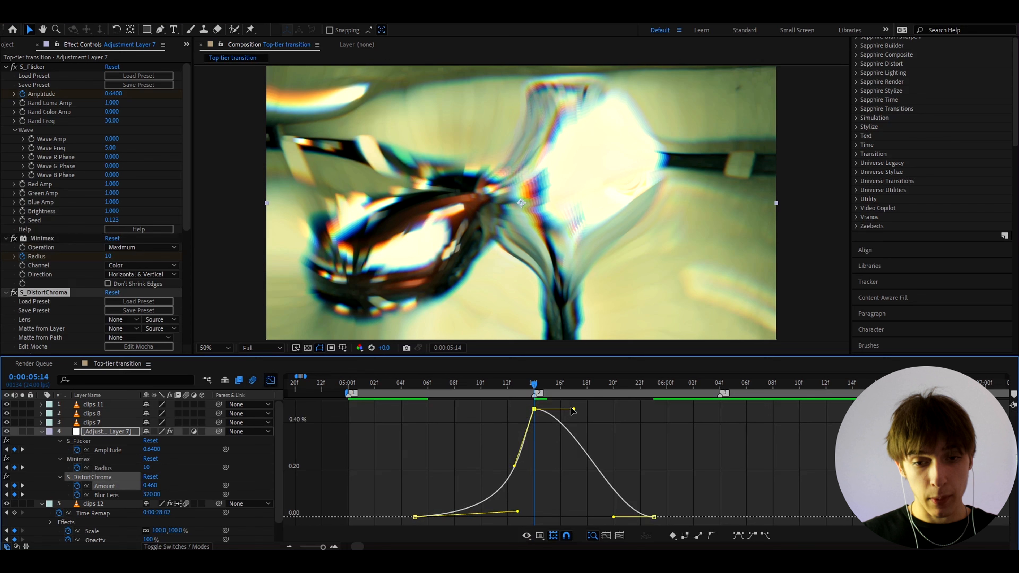
{"action": "left_click_drag", "start_coordinate": [573, 410], "coordinate": [550, 464]}
{"action": "left_click_drag", "start_coordinate": [614, 517], "coordinate": [558, 507]}
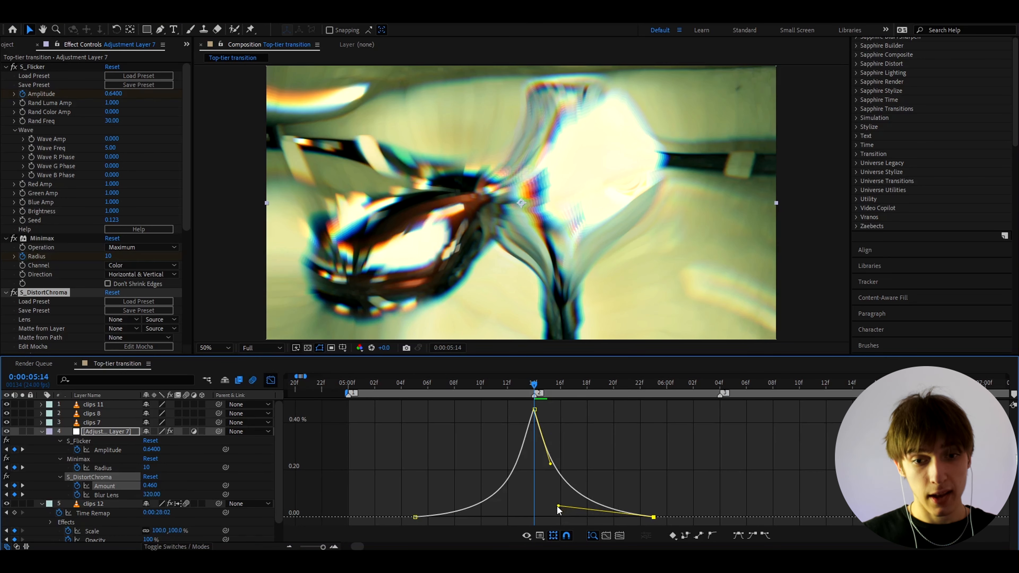
{"action": "left_click_drag", "start_coordinate": [475, 384], "coordinate": [387, 384]}
{"action": "key", "text": "space"}
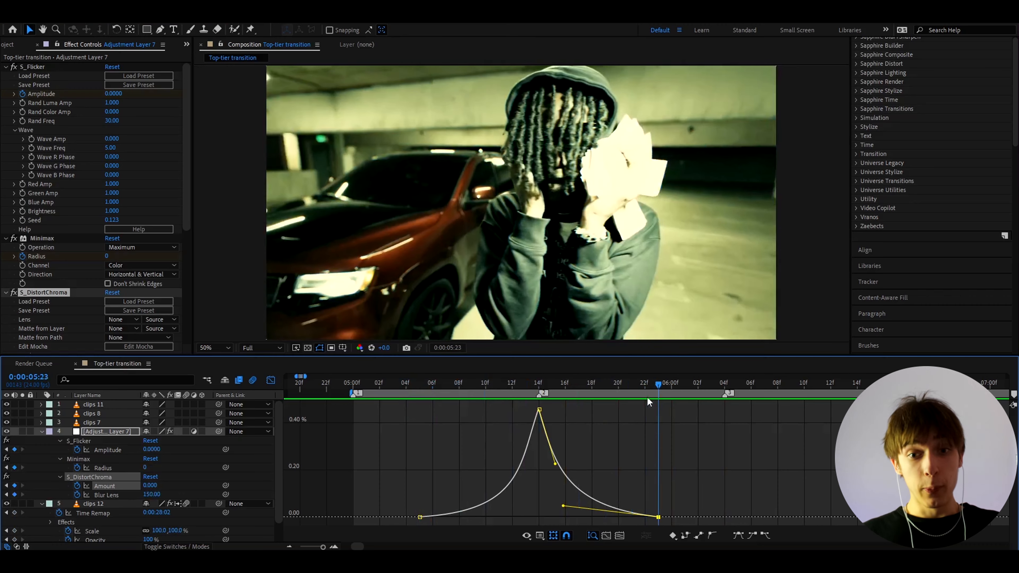
{"action": "left_click_drag", "start_coordinate": [647, 398], "coordinate": [536, 413]}
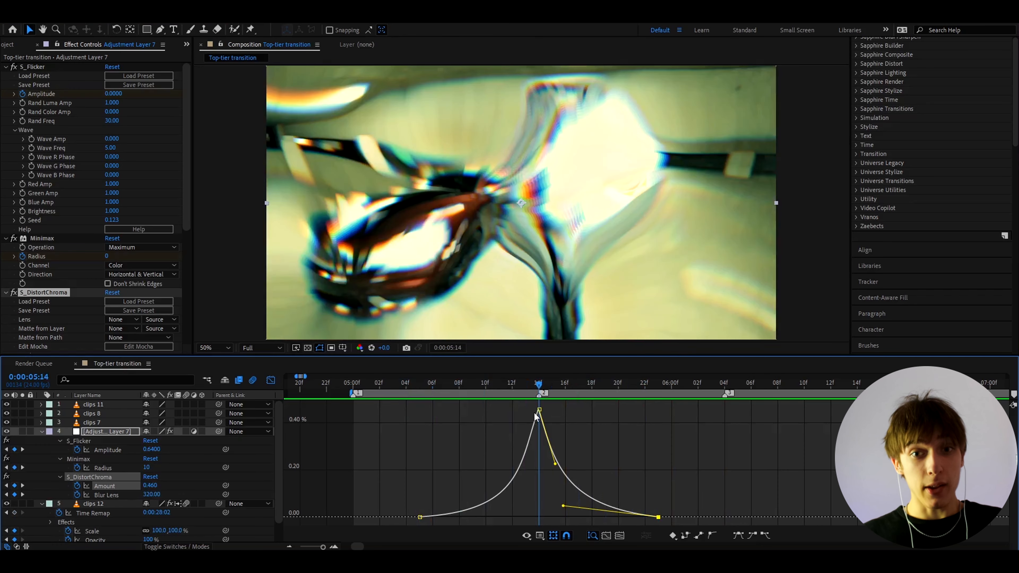
{"action": "left_click", "coordinate": [271, 380]}
At frame 05:13, switch the clips 12 layer's blending mode to Hard Light.
{"action": "key", "text": "Page_Up"}
{"action": "scroll", "coordinate": [521, 454], "scroll_direction": "down", "scroll_amount": 1}
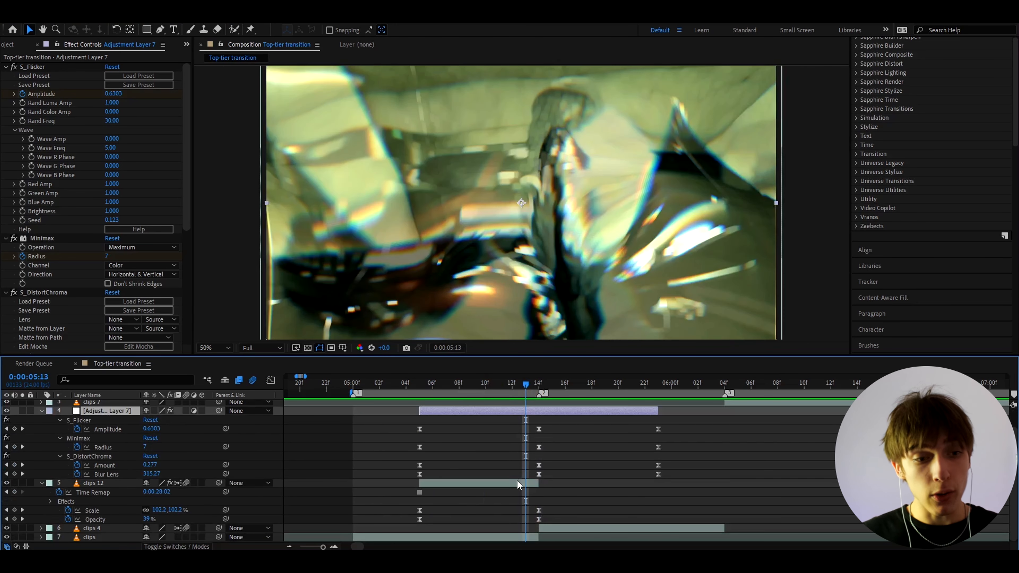
{"action": "left_click", "coordinate": [516, 483]}
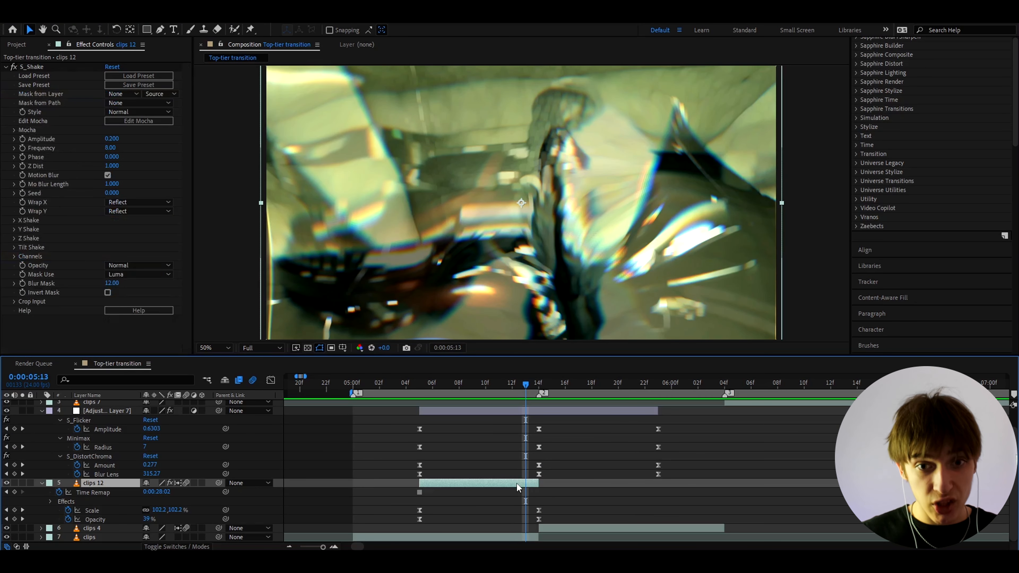
{"action": "right_click", "coordinate": [517, 484]}
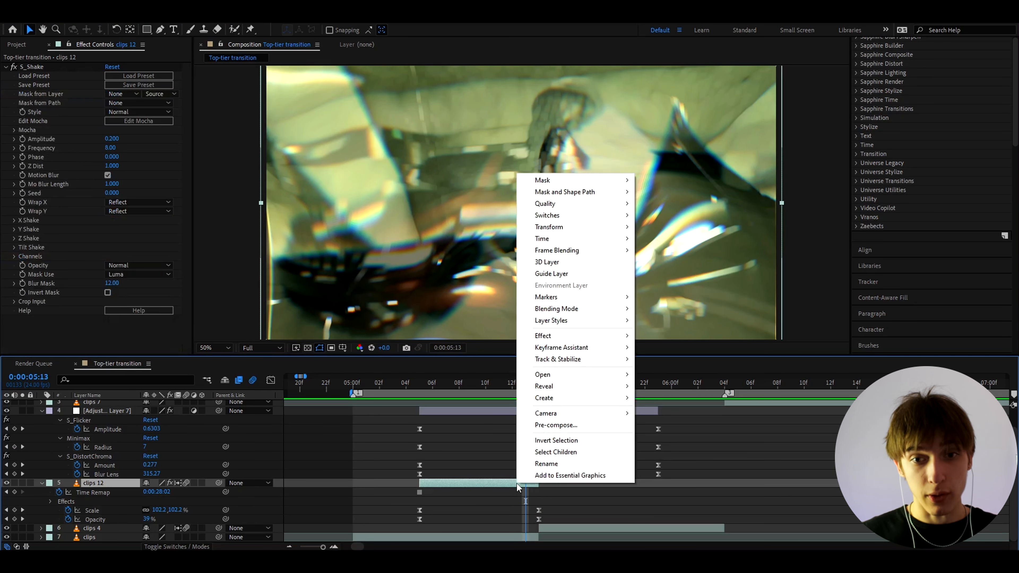
{"action": "mouse_move", "coordinate": [558, 309]}
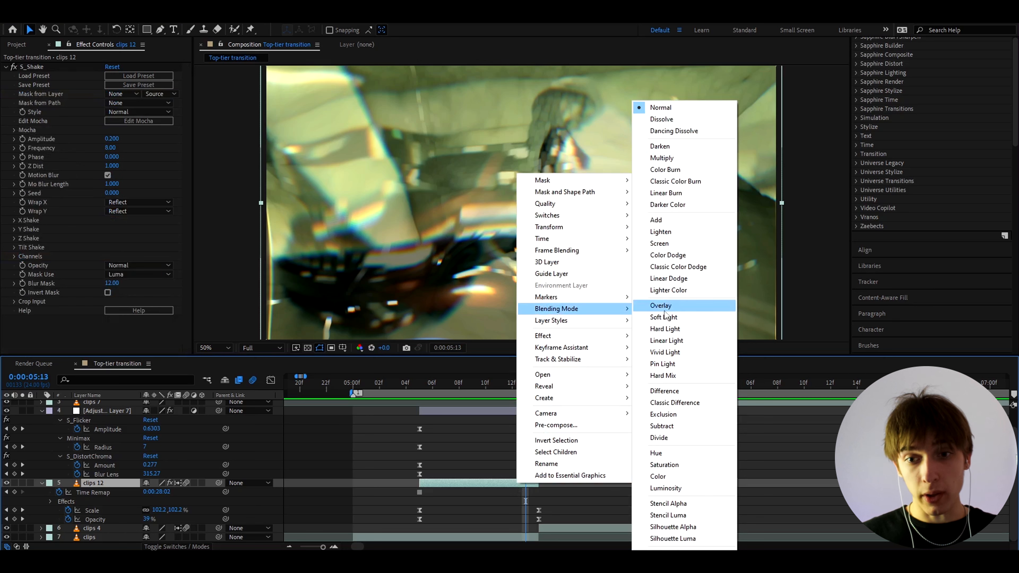
{"action": "left_click", "coordinate": [666, 329]}
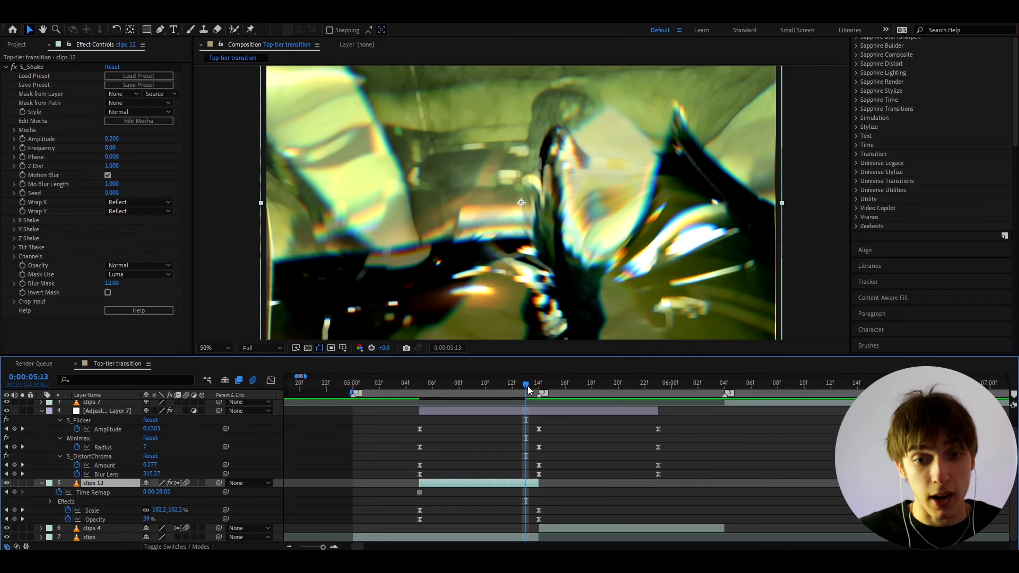
{"action": "left_click_drag", "start_coordinate": [527, 385], "coordinate": [379, 392]}
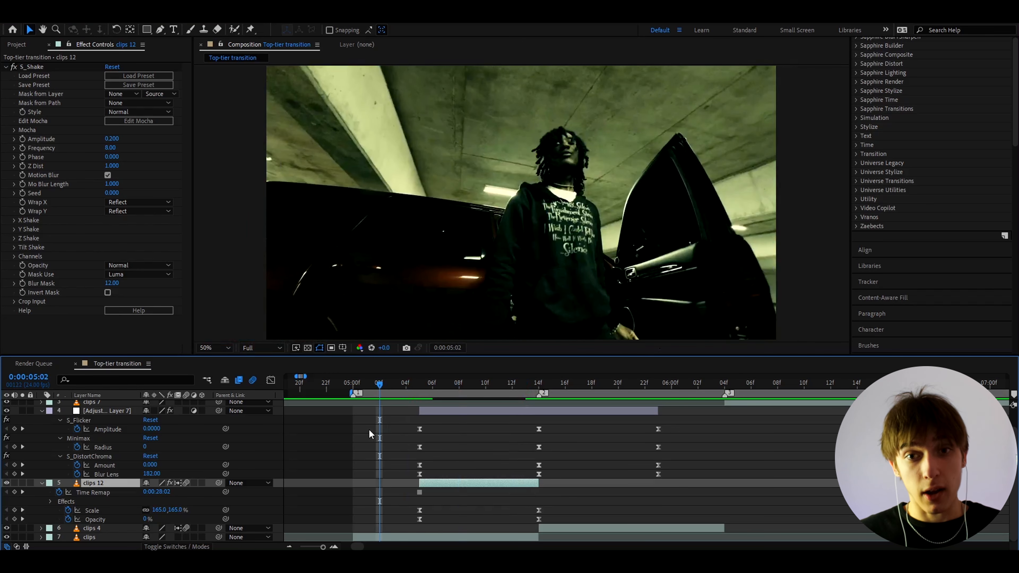
Preview the transition from 05:05, then return to the 05:14 cut with Adjustment Layer 7 selected.
{"action": "key", "text": "space"}
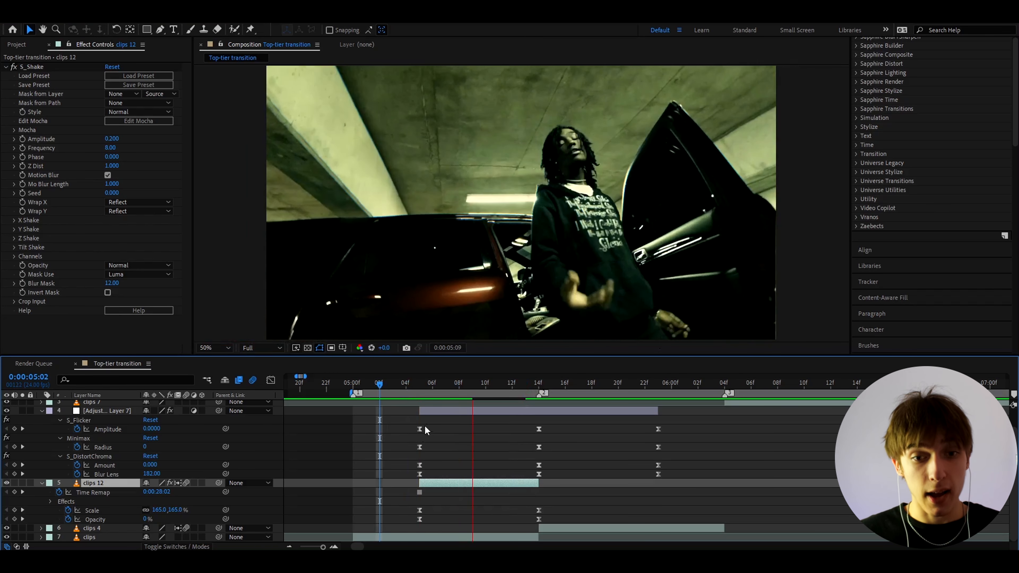
{"action": "left_click", "coordinate": [420, 387]}
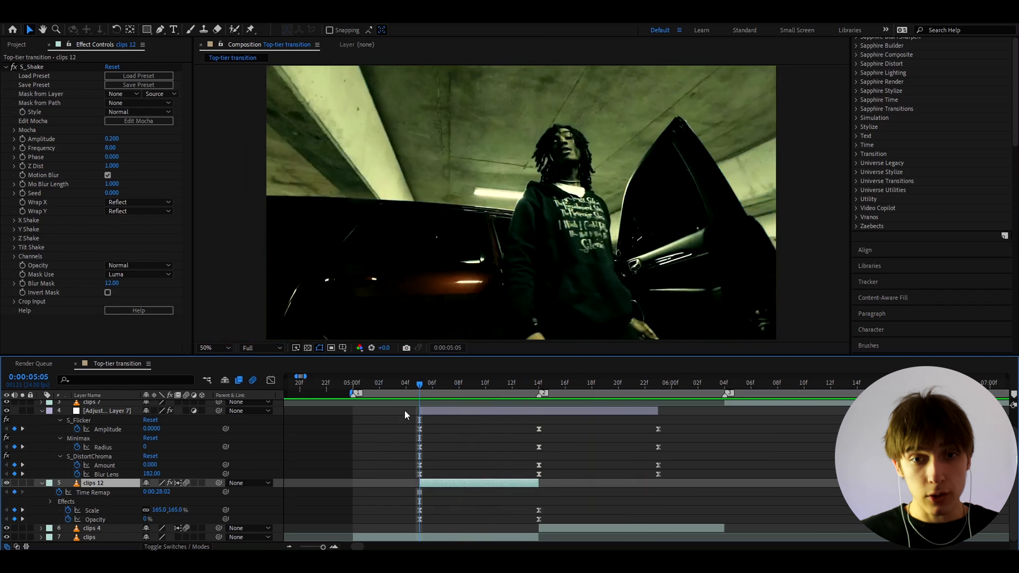
{"action": "key", "text": "space"}
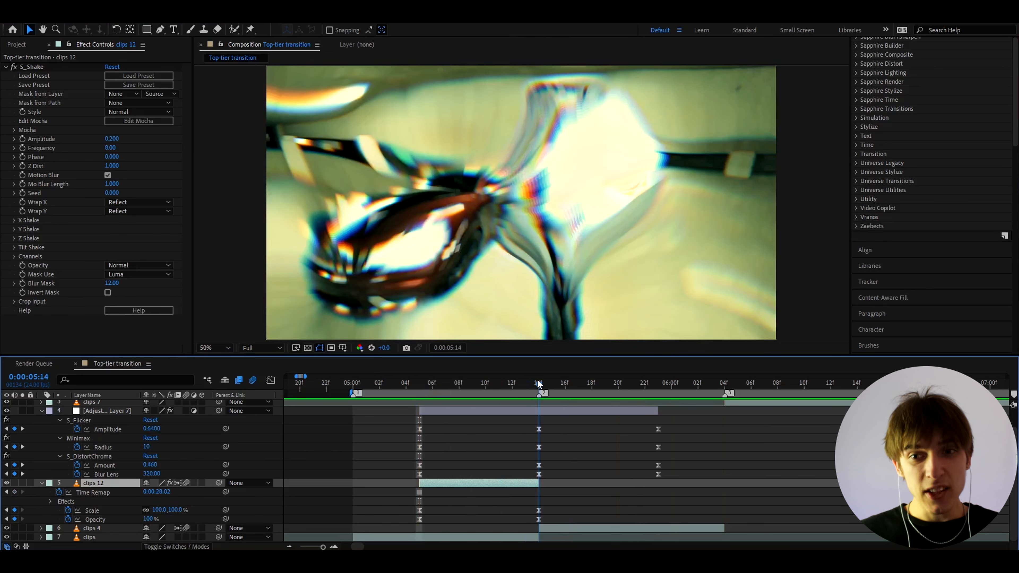
{"action": "left_click", "coordinate": [538, 384]}
{"action": "scroll", "coordinate": [555, 427], "scroll_direction": "up", "scroll_amount": 1}
{"action": "left_click", "coordinate": [539, 431]}
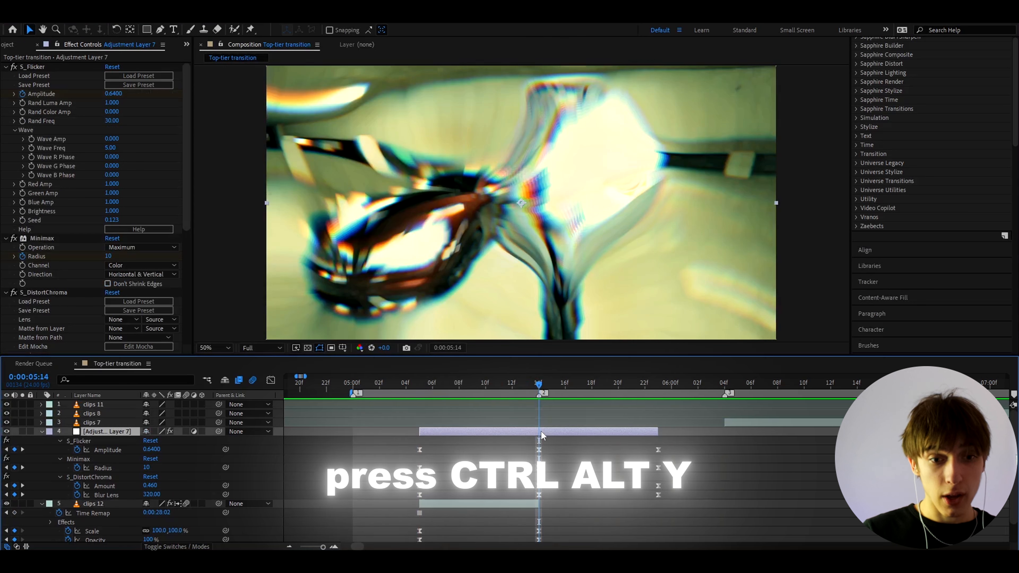
Add Adjustment Layer 8 starting at the 05:14 playhead and rename Adjustment Layer 7 to 'transition'.
{"action": "key", "text": "ctrl+alt+y"}
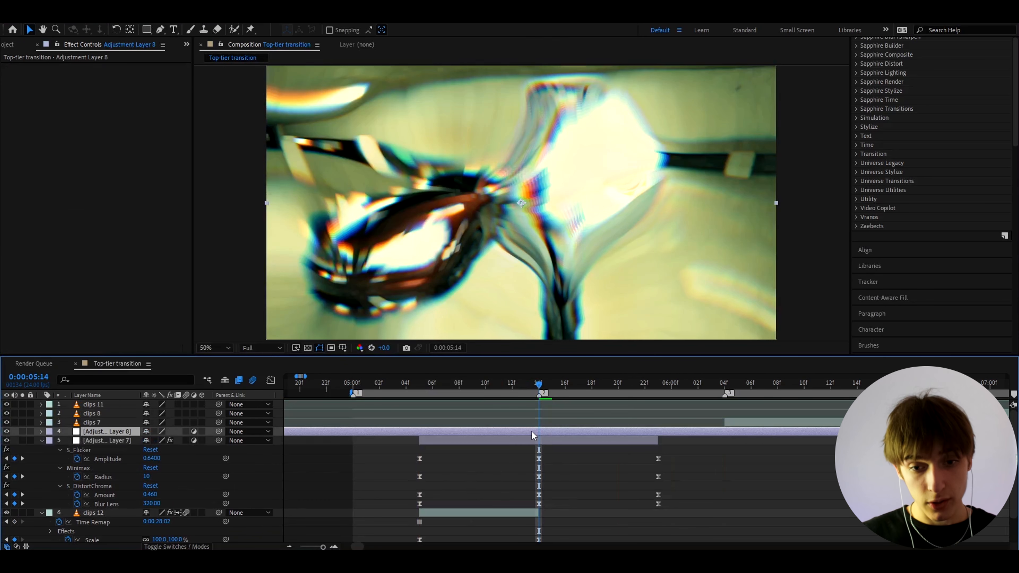
{"action": "key", "text": "alt+bracketleft"}
{"action": "left_click", "coordinate": [534, 441]}
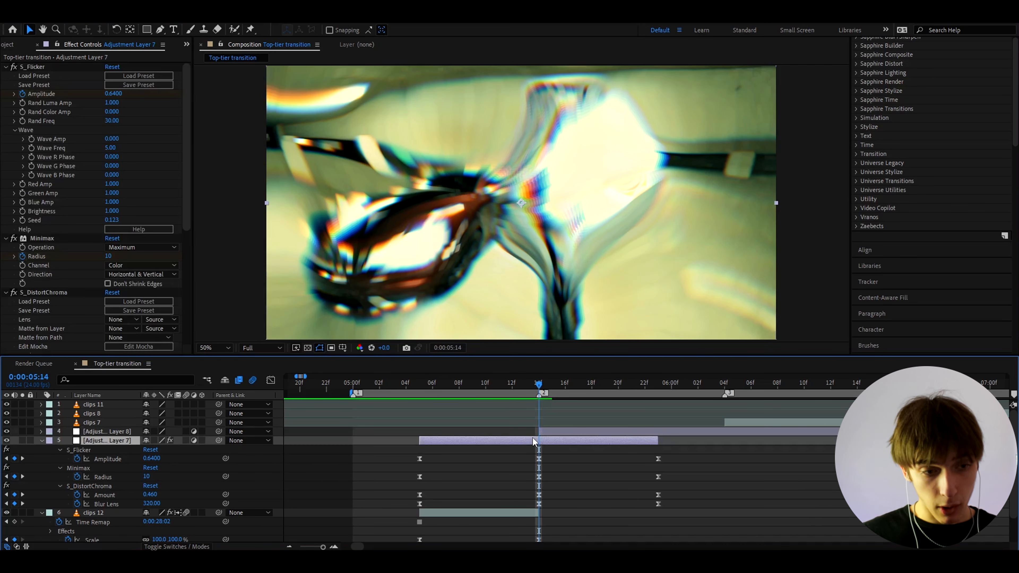
{"action": "key", "text": "Return"}
{"action": "type", "text": "transi"}
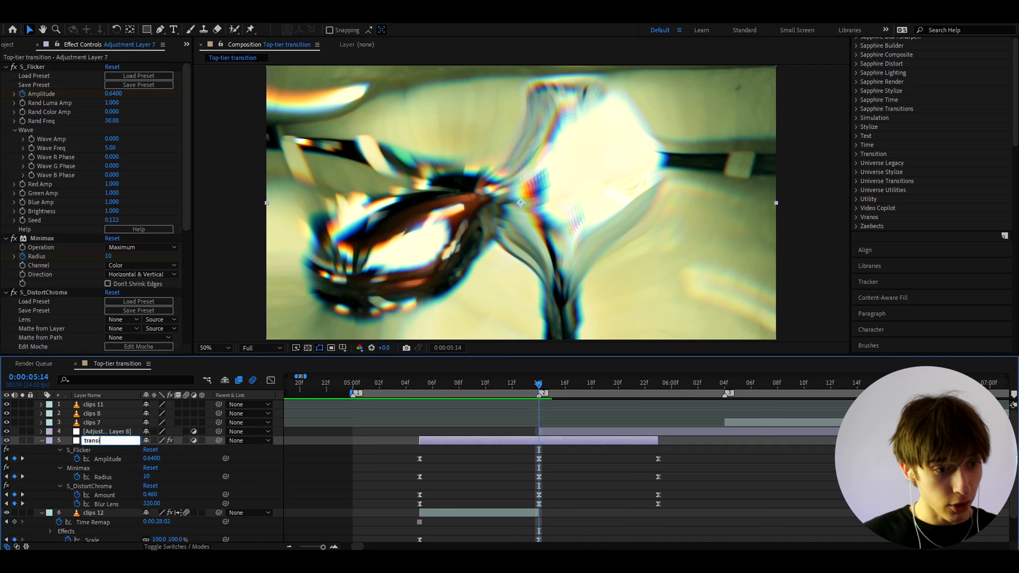
{"action": "type", "text": "tion"}
{"action": "key", "text": "Return"}
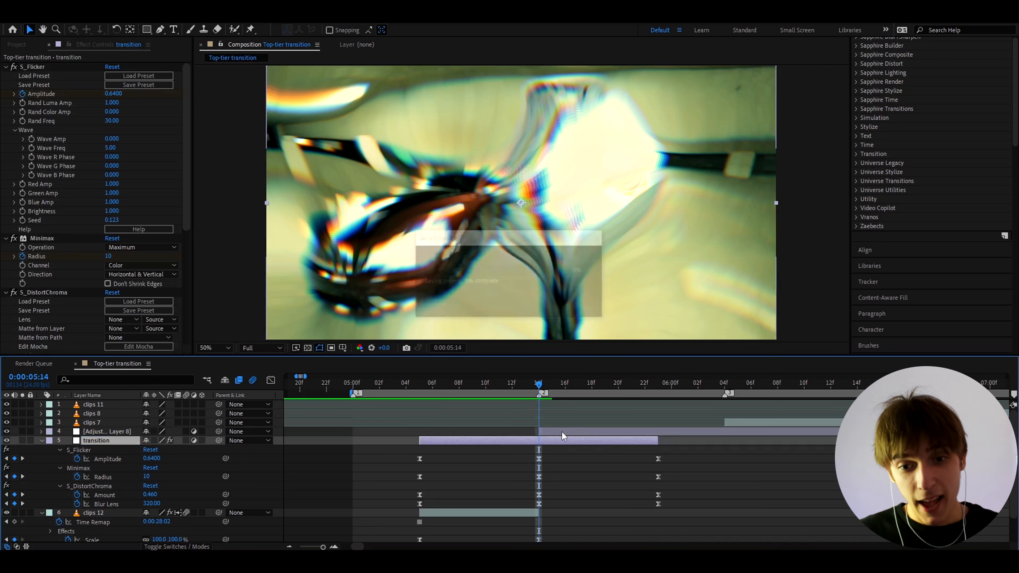
Rename Adjustment Layer 8 to 'COLOR POP'.
{"action": "left_click", "coordinate": [559, 433]}
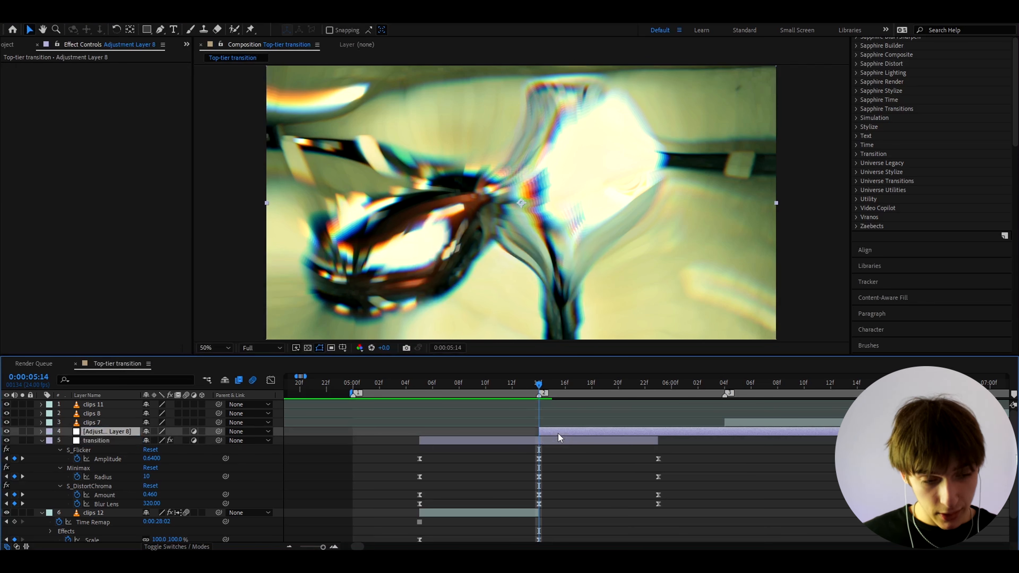
{"action": "key", "text": "Return"}
{"action": "type", "text": "COLRR"}
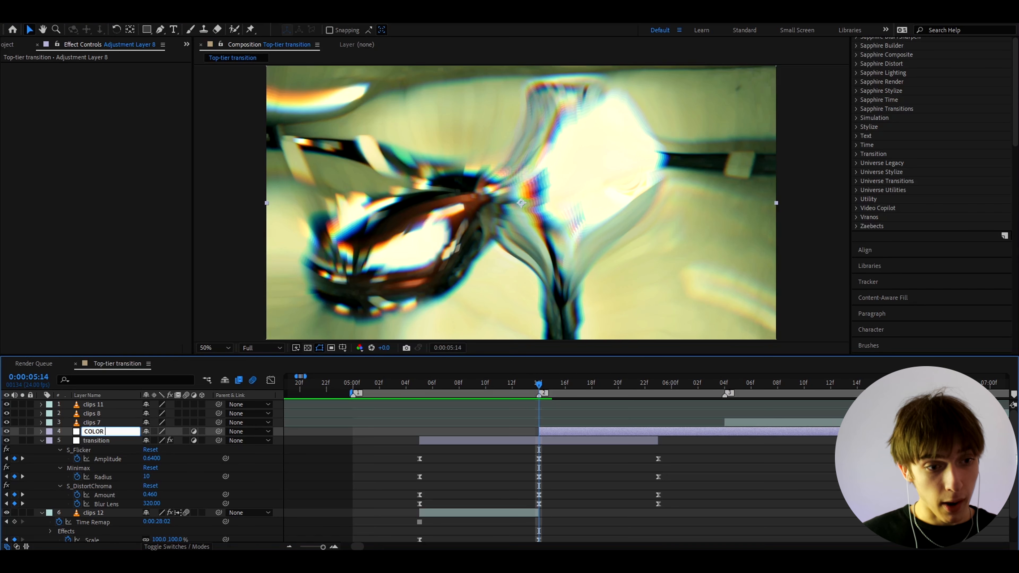
{"action": "type", "text": " POP"}
{"action": "key", "text": "Return"}
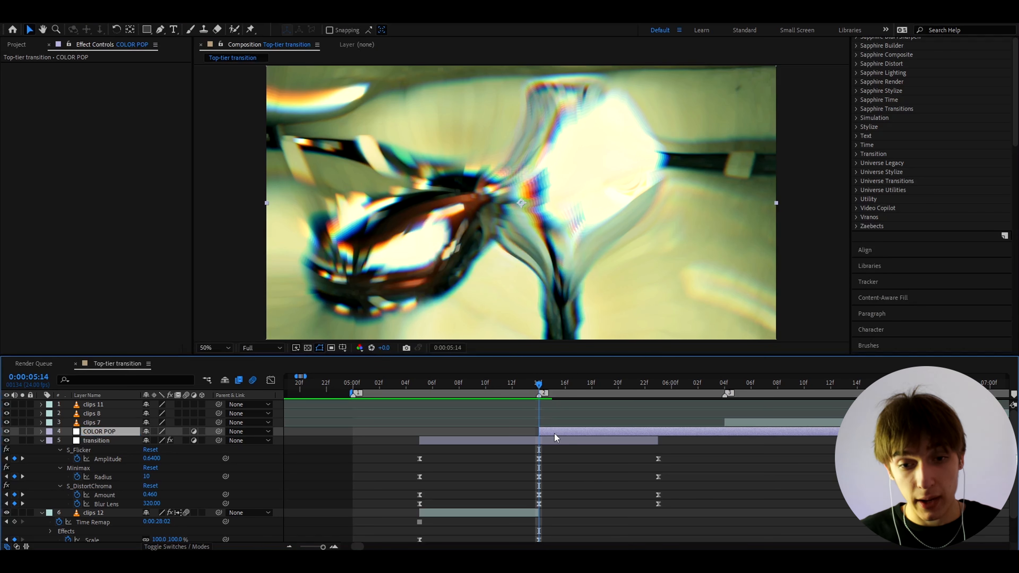
Drag Color POP from Animation Presets > User Presets > Impact Presets V2 onto the COLOR POP layer.
{"action": "left_click_drag", "start_coordinate": [493, 391], "coordinate": [548, 403]}
{"action": "scroll", "coordinate": [858, 113], "scroll_direction": "up", "scroll_amount": 10}
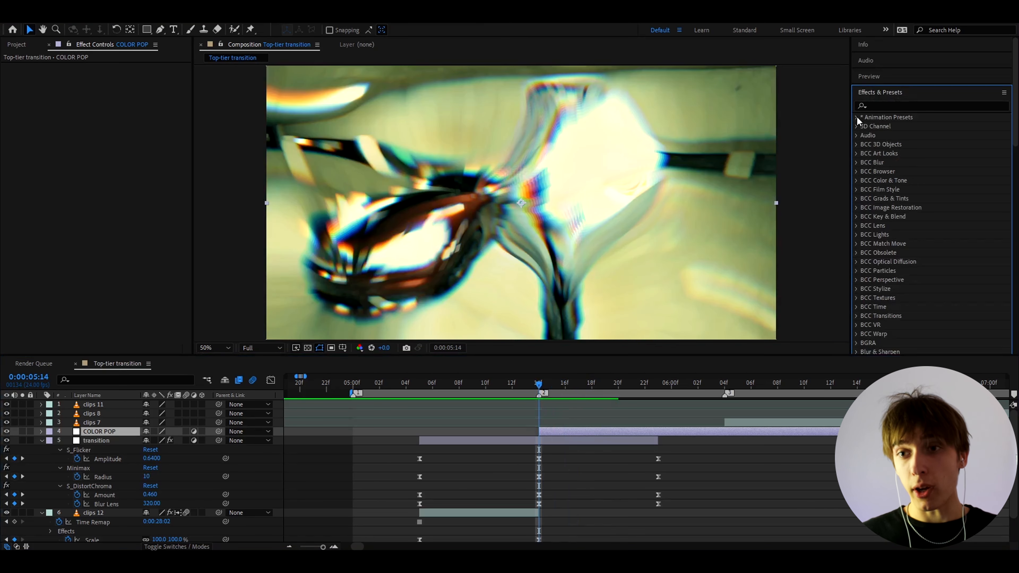
{"action": "left_click", "coordinate": [857, 116]}
{"action": "left_click", "coordinate": [865, 135]}
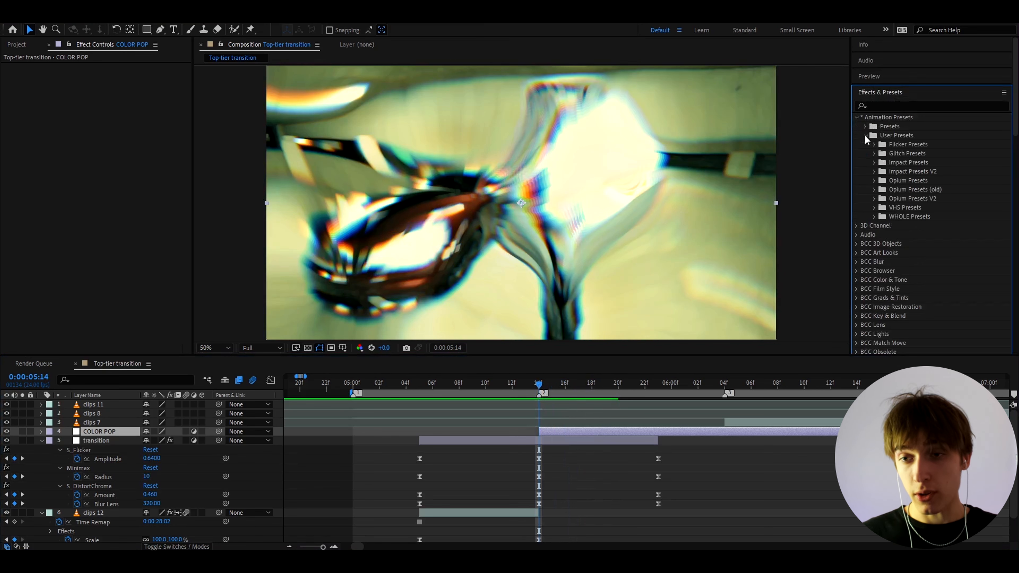
{"action": "left_click", "coordinate": [601, 433]}
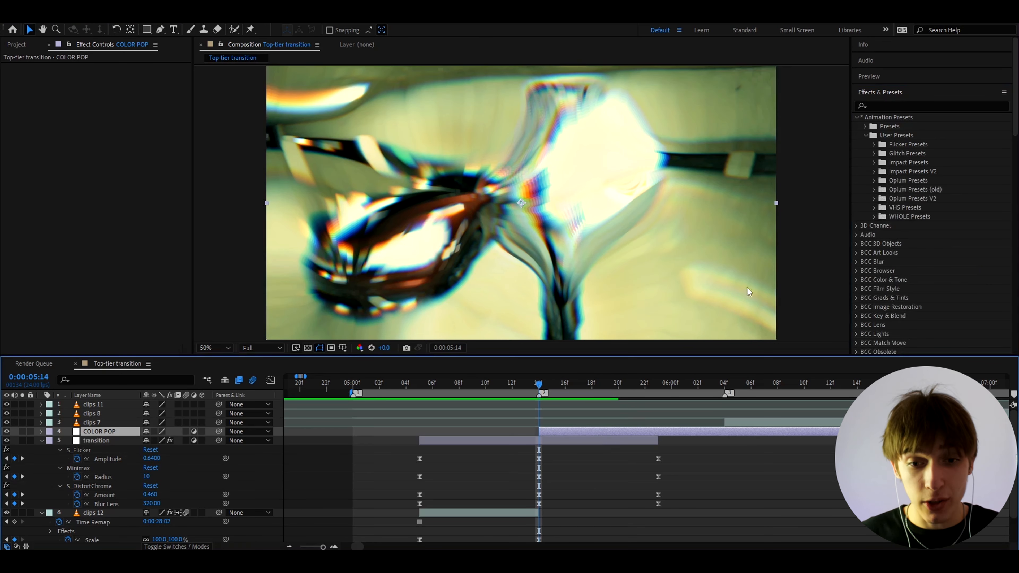
{"action": "left_click", "coordinate": [873, 170]}
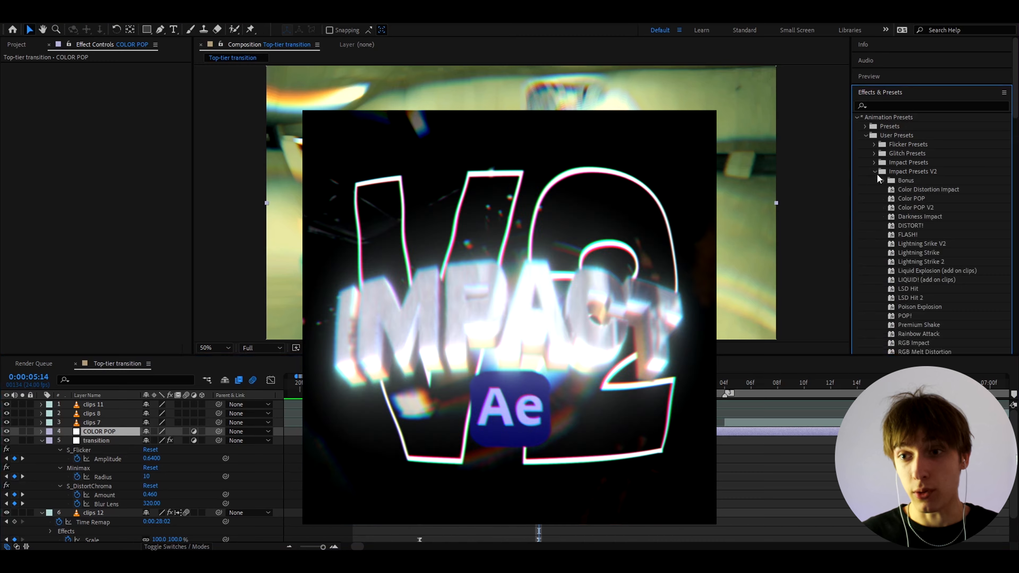
{"action": "scroll", "coordinate": [885, 189], "scroll_direction": "down", "scroll_amount": 2}
{"action": "left_click_drag", "start_coordinate": [910, 134], "coordinate": [548, 428]}
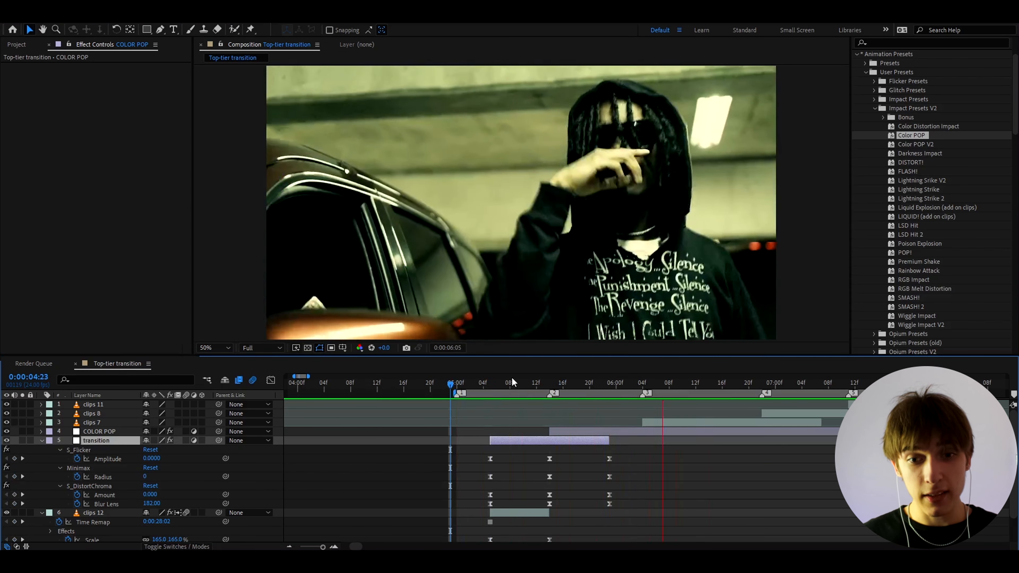
{"action": "left_click_drag", "start_coordinate": [521, 383], "coordinate": [470, 390]}
{"action": "key", "text": "space"}
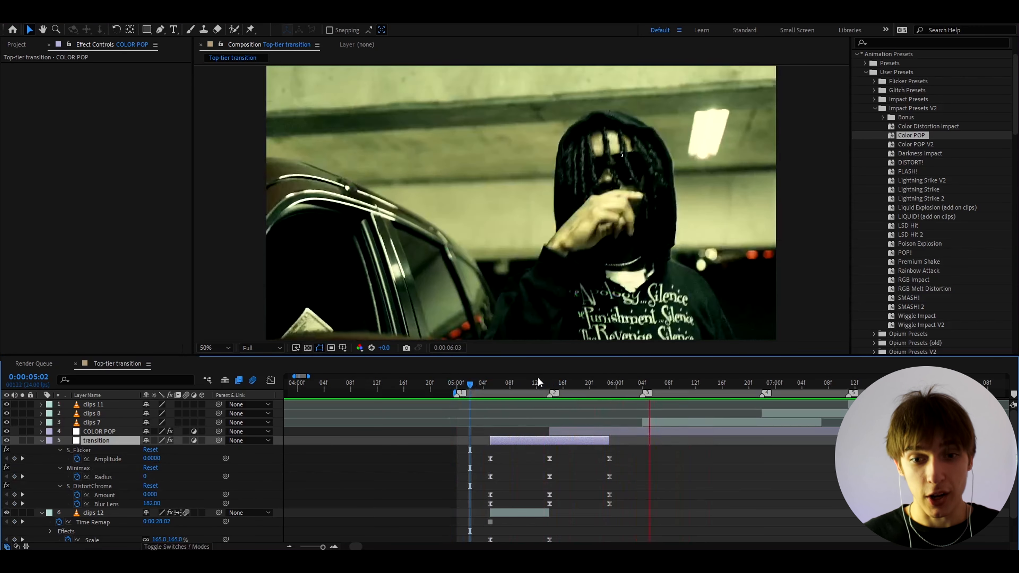
{"action": "left_click_drag", "start_coordinate": [542, 383], "coordinate": [627, 398]}
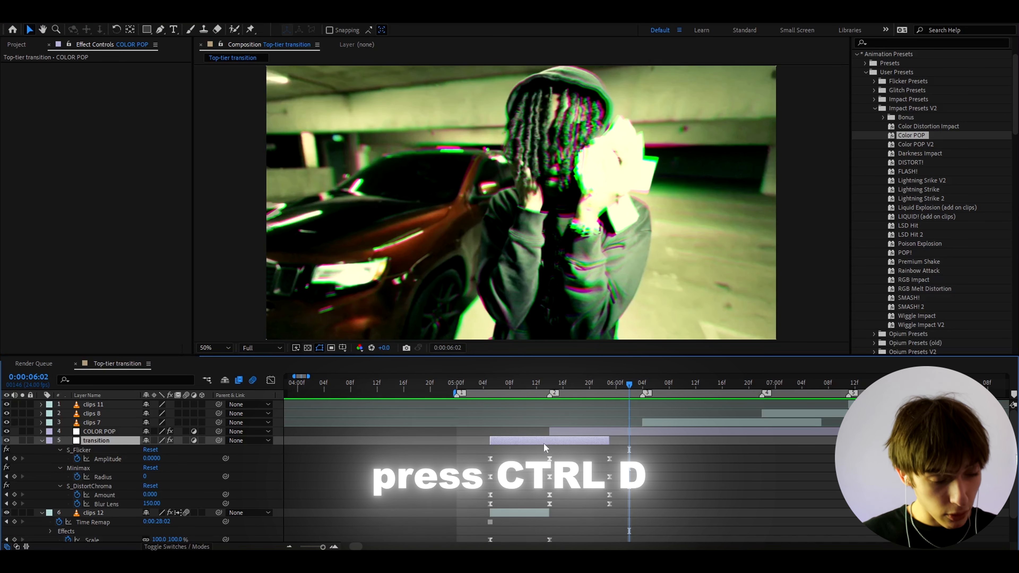
Duplicate the transition layer as transition 2, place it above clips 7 and slide it to the next cut.
{"action": "key", "text": "ctrl+d"}
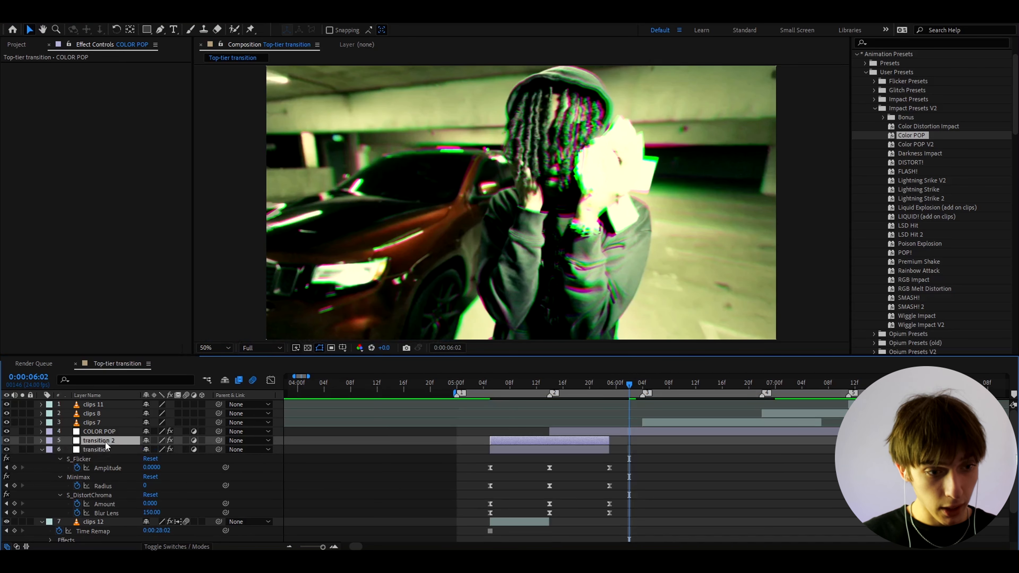
{"action": "left_click_drag", "start_coordinate": [108, 441], "coordinate": [131, 420]}
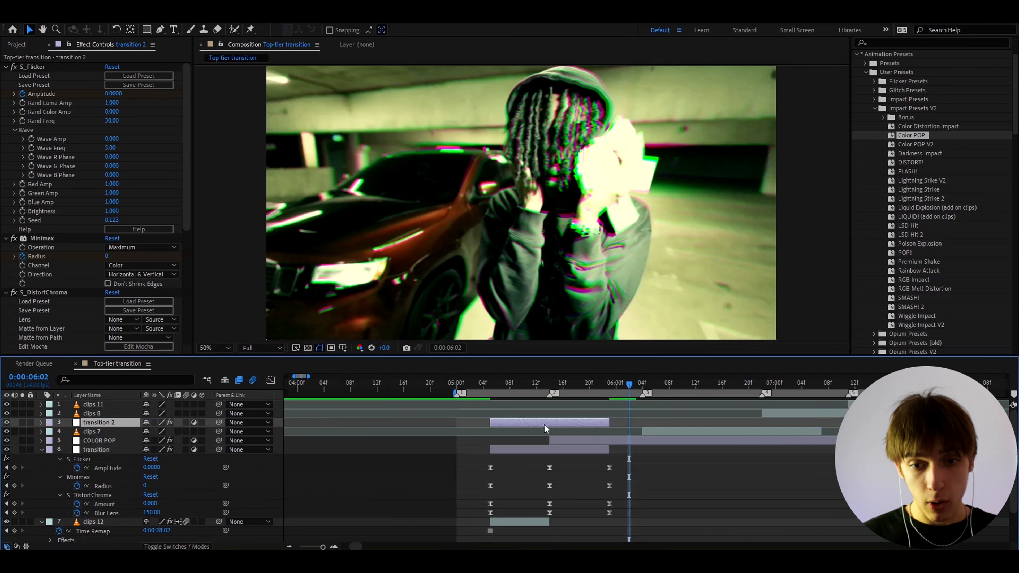
{"action": "left_click_drag", "start_coordinate": [544, 424], "coordinate": [640, 426]}
Nudge transition 2 and its 05f keyframes one frame earlier, then collapse both transition layers.
{"action": "key", "text": "u"}
{"action": "scroll", "coordinate": [643, 421], "scroll_direction": "up", "scroll_amount": 3}
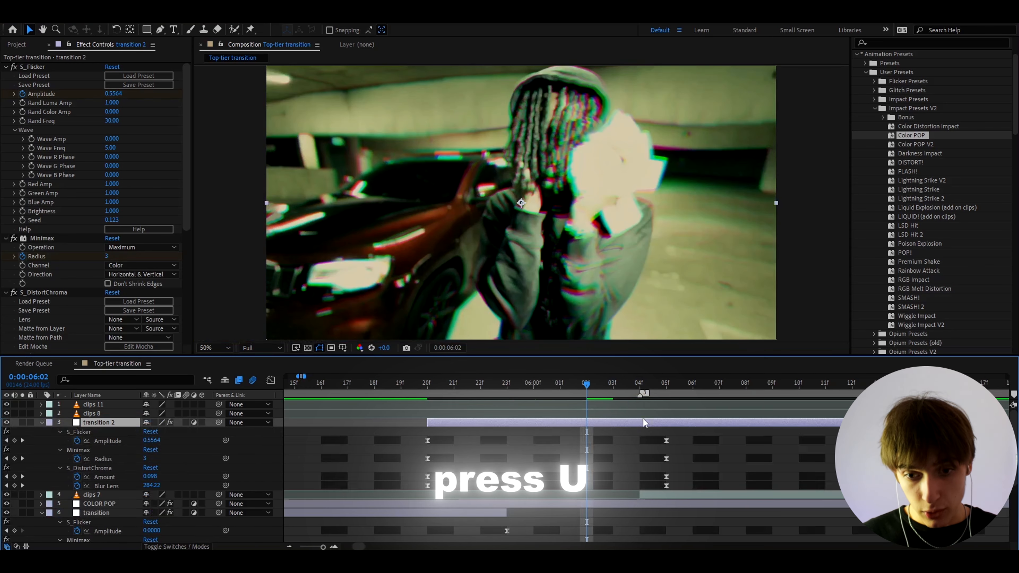
{"action": "left_click", "coordinate": [666, 383]}
{"action": "left_click_drag", "start_coordinate": [659, 434], "coordinate": [669, 485]}
{"action": "left_click_drag", "start_coordinate": [651, 422], "coordinate": [632, 419]}
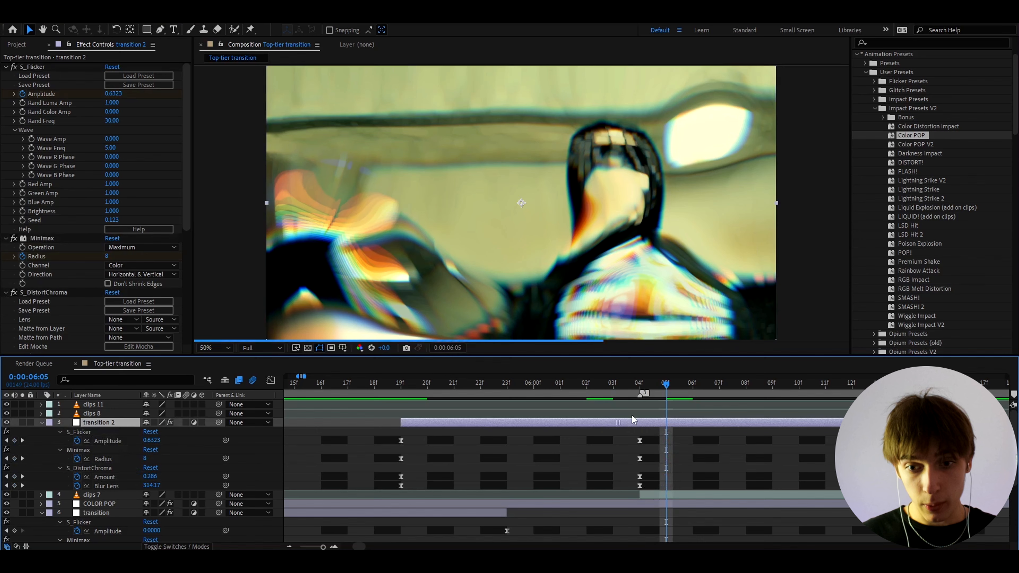
{"action": "left_click", "coordinate": [643, 381]}
{"action": "left_click", "coordinate": [42, 423]}
{"action": "scroll", "coordinate": [626, 388], "scroll_direction": "down", "scroll_amount": 2}
{"action": "mouse_move", "coordinate": [620, 386]}
{"action": "left_mouse_down"}
{"action": "mouse_move", "coordinate": [592, 389]}
{"action": "mouse_move", "coordinate": [668, 385]}
{"action": "mouse_move", "coordinate": [604, 395]}
{"action": "left_mouse_up"}
{"action": "scroll", "coordinate": [579, 450], "scroll_direction": "down", "scroll_amount": 2}
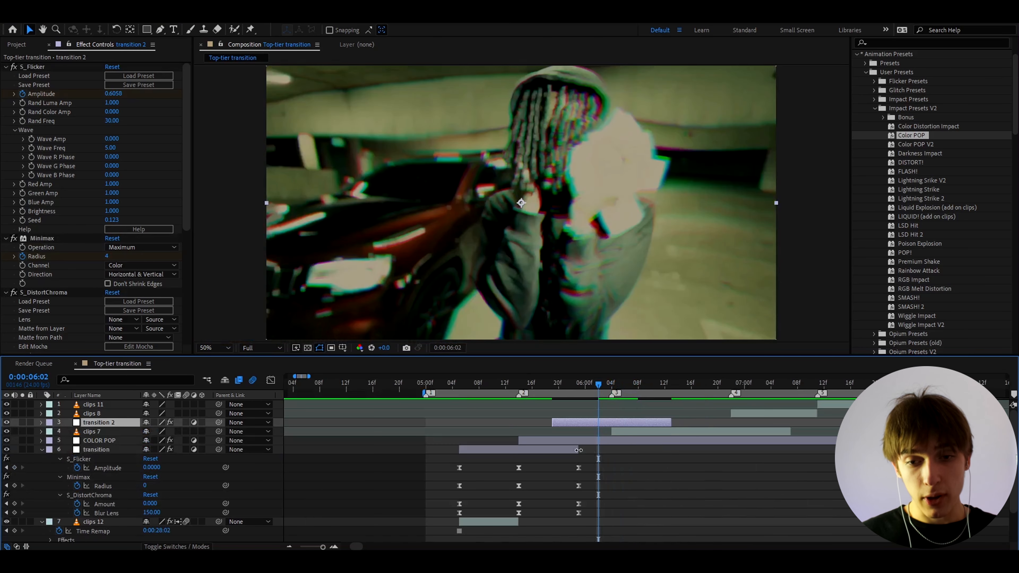
{"action": "left_click", "coordinate": [40, 450]}
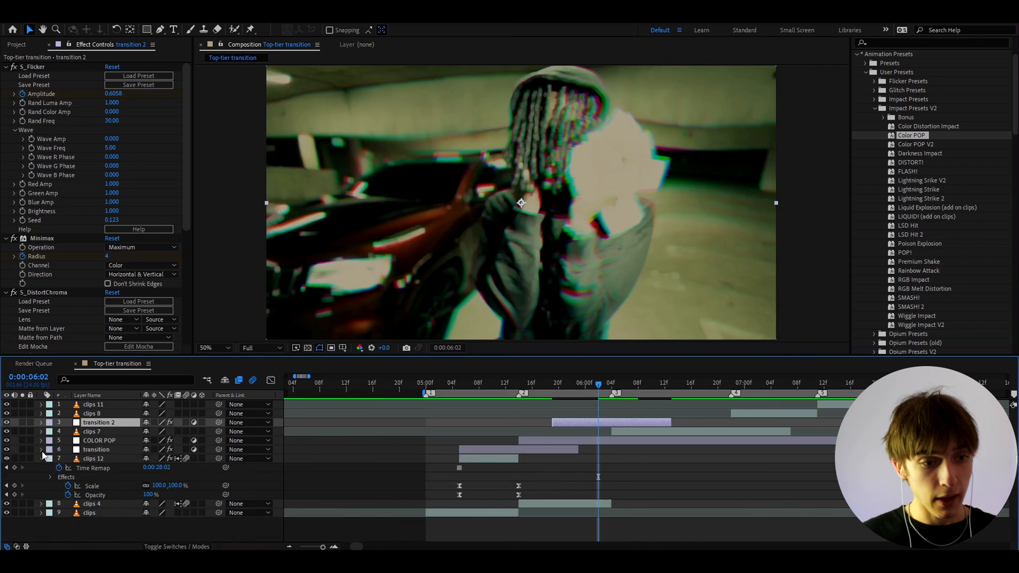
Scrub forward to 06:04 and preview playback around the cut.
{"action": "left_click", "coordinate": [497, 388]}
{"action": "left_click", "coordinate": [490, 460]}
{"action": "left_click_drag", "start_coordinate": [502, 386], "coordinate": [598, 393]}
{"action": "key", "text": "space"}
{"action": "key", "text": "space"}
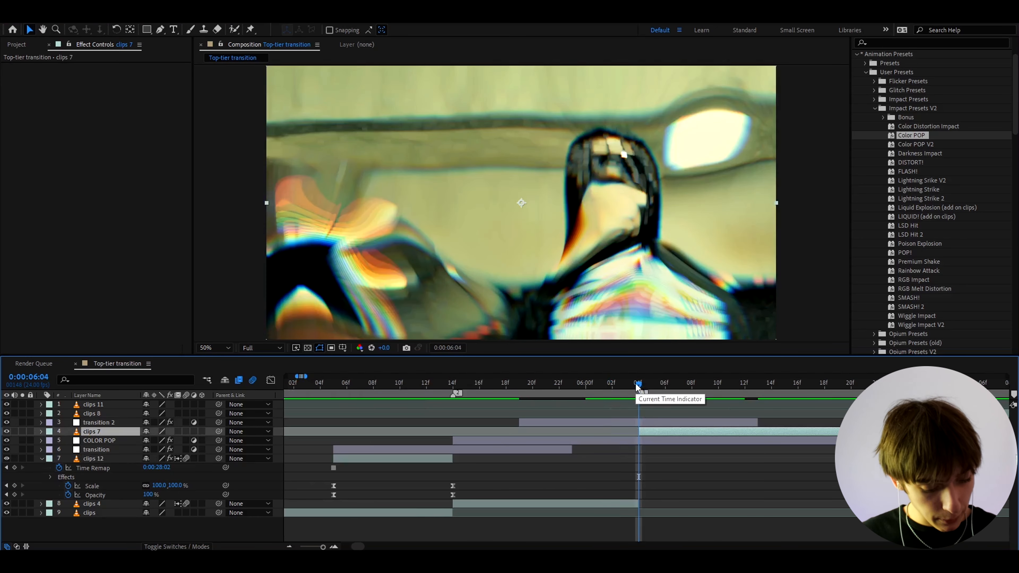
Duplicate clips 7 as clips 13, freeze it at 06:04 and split it at the playhead.
{"action": "key", "text": "ctrl+d"}
{"action": "right_click", "coordinate": [645, 433]}
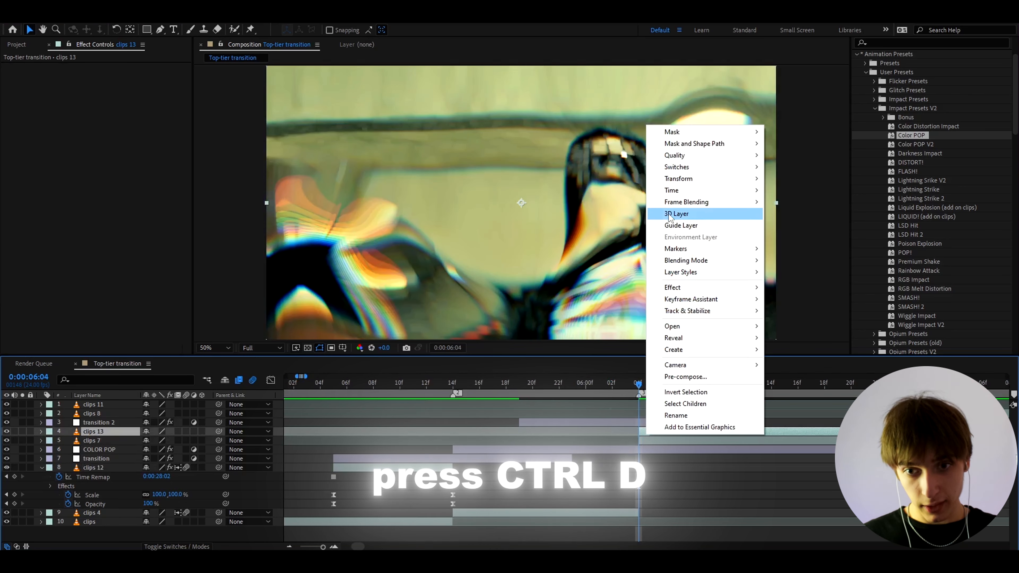
{"action": "mouse_move", "coordinate": [678, 190]}
{"action": "left_click", "coordinate": [799, 226]}
{"action": "key", "text": "ctrl+shift+d"}
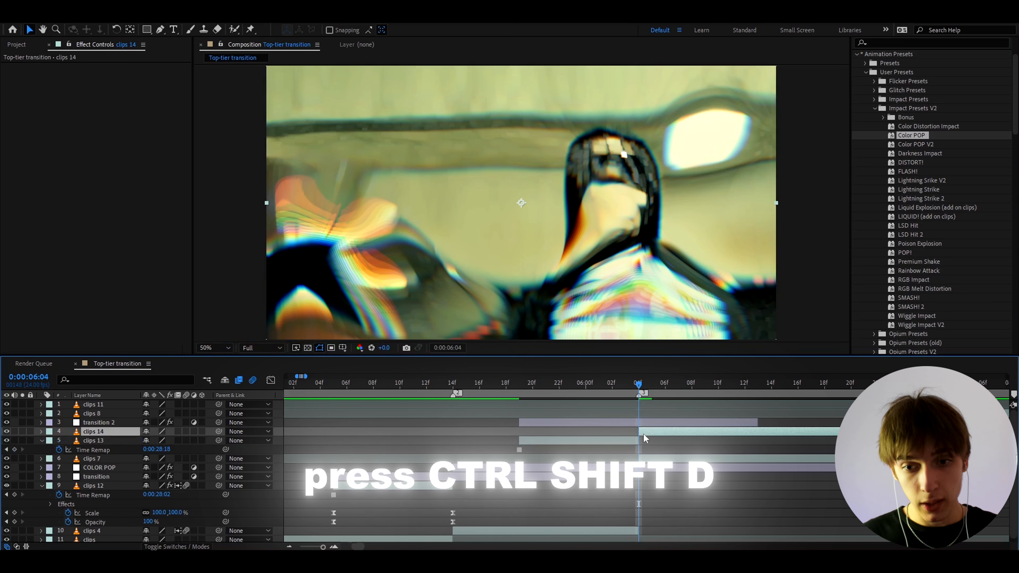
Delete the leftover clips 14 segment after the split.
{"action": "left_click", "coordinate": [641, 423]}
{"action": "left_click", "coordinate": [643, 430]}
{"action": "key", "text": "Delete"}
Keyframe clips 13's Opacity from 0% at its start to 100% at 06:04, with Easy Ease.
{"action": "left_click", "coordinate": [539, 432]}
{"action": "key", "text": "i"}
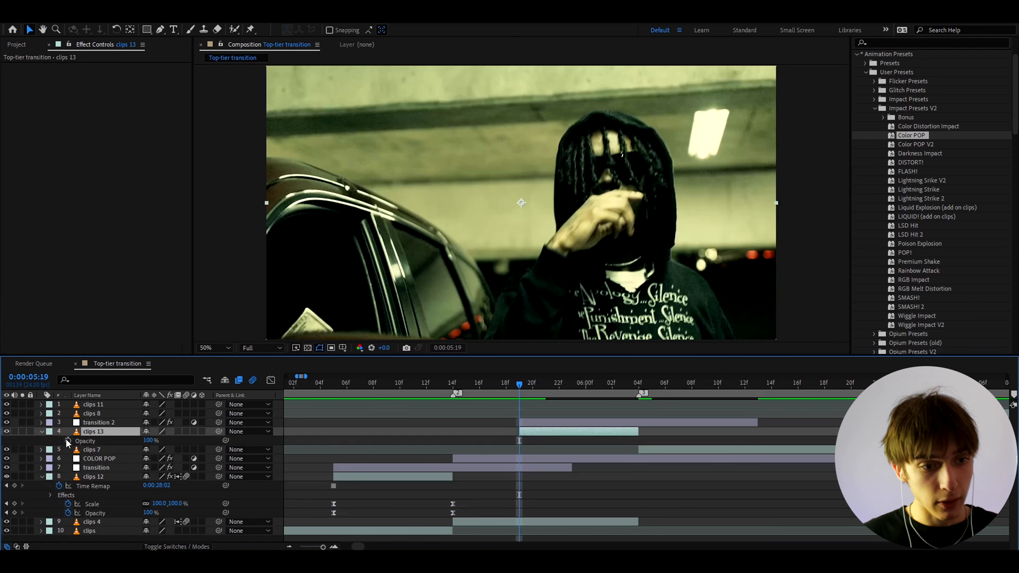
{"action": "left_click", "coordinate": [68, 441]}
{"action": "left_click_drag", "start_coordinate": [79, 445], "coordinate": [51, 453]}
{"action": "left_click", "coordinate": [639, 388]}
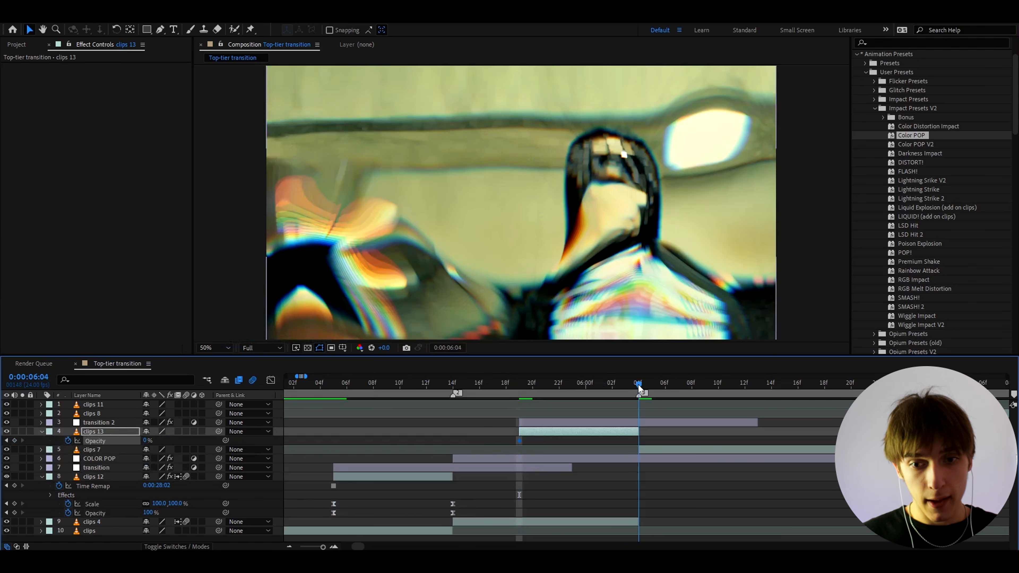
{"action": "left_click_drag", "start_coordinate": [147, 441], "coordinate": [485, 458]}
{"action": "key", "text": "F9"}
Steepen the opacity curve in the Graph Editor so the fade accelerates into the 06:04 cut.
{"action": "left_click", "coordinate": [271, 380]}
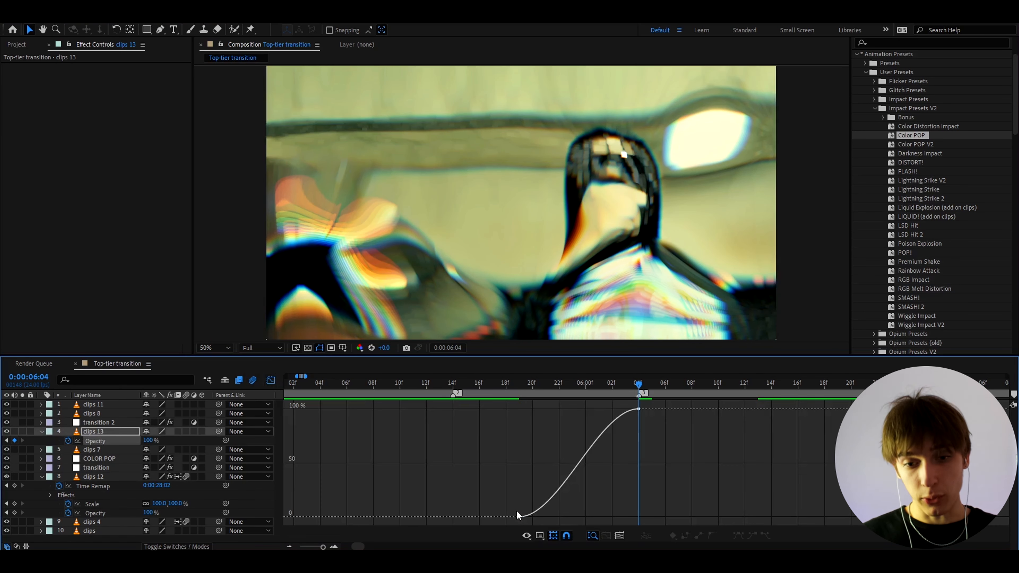
{"action": "left_click_drag", "start_coordinate": [558, 518], "coordinate": [622, 512]}
{"action": "left_click_drag", "start_coordinate": [599, 409], "coordinate": [627, 465]}
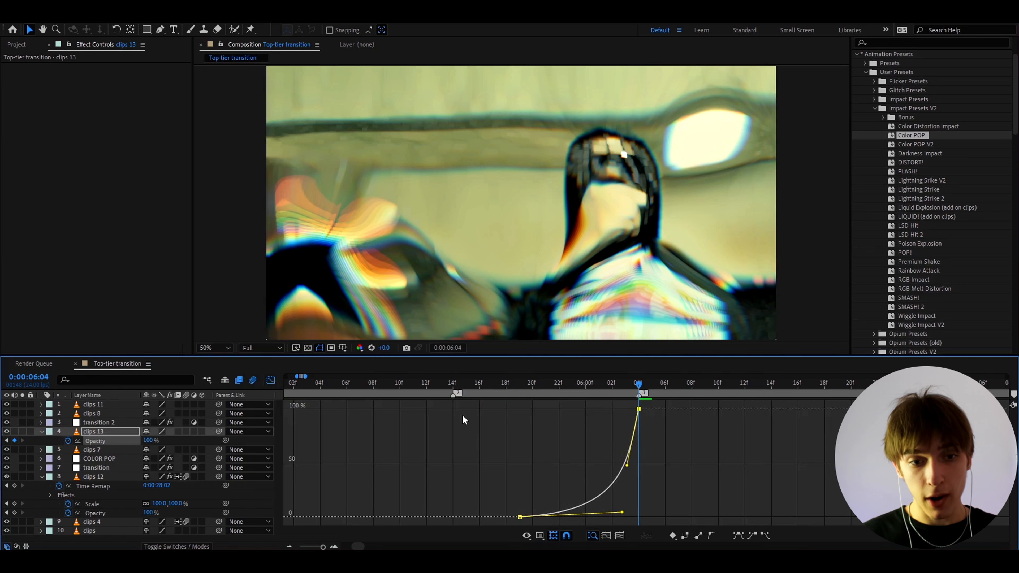
{"action": "left_click", "coordinate": [277, 384]}
{"action": "left_click_drag", "start_coordinate": [626, 386], "coordinate": [604, 387]}
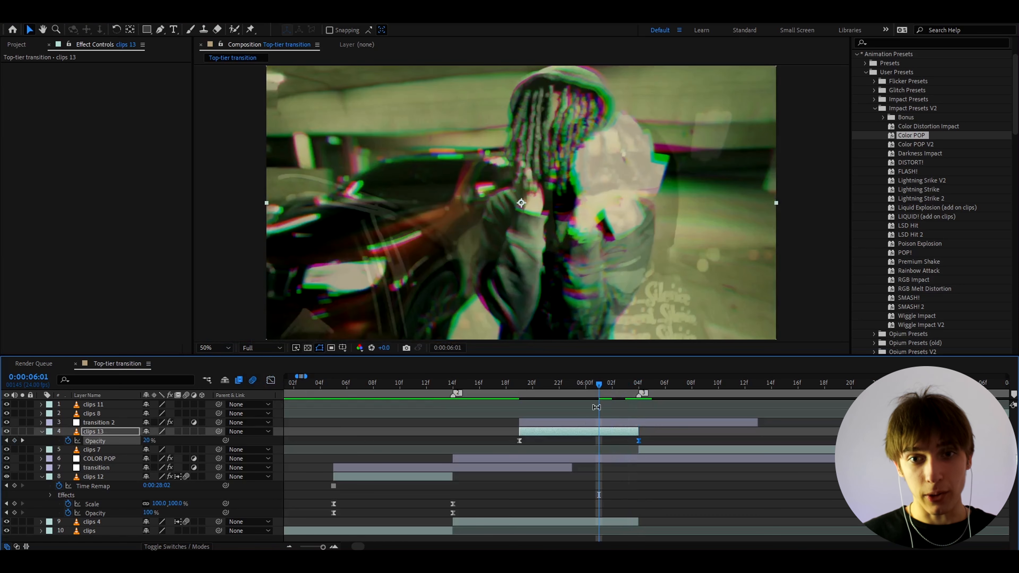
{"action": "left_click", "coordinate": [638, 383]}
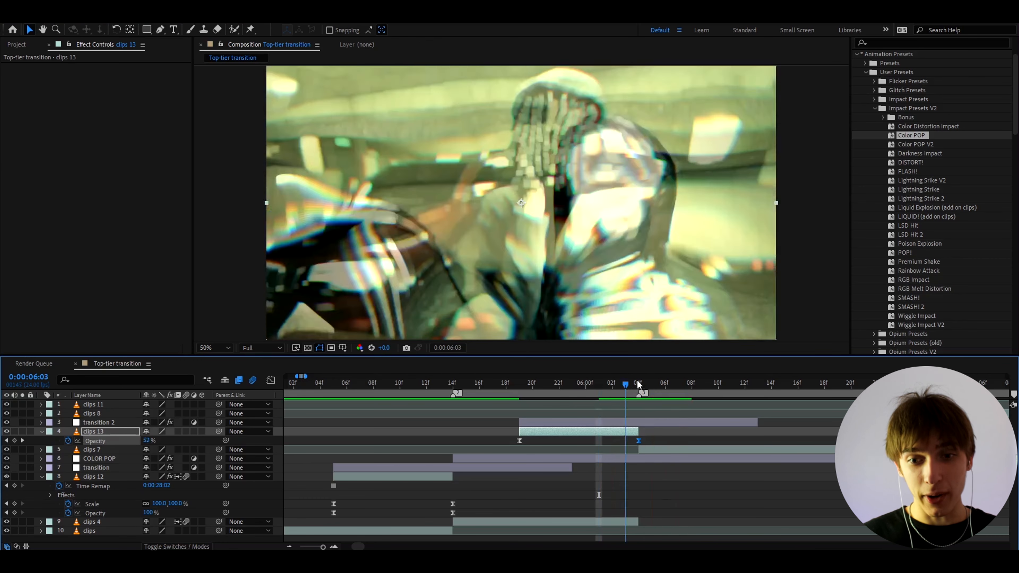
{"action": "left_click", "coordinate": [631, 423]}
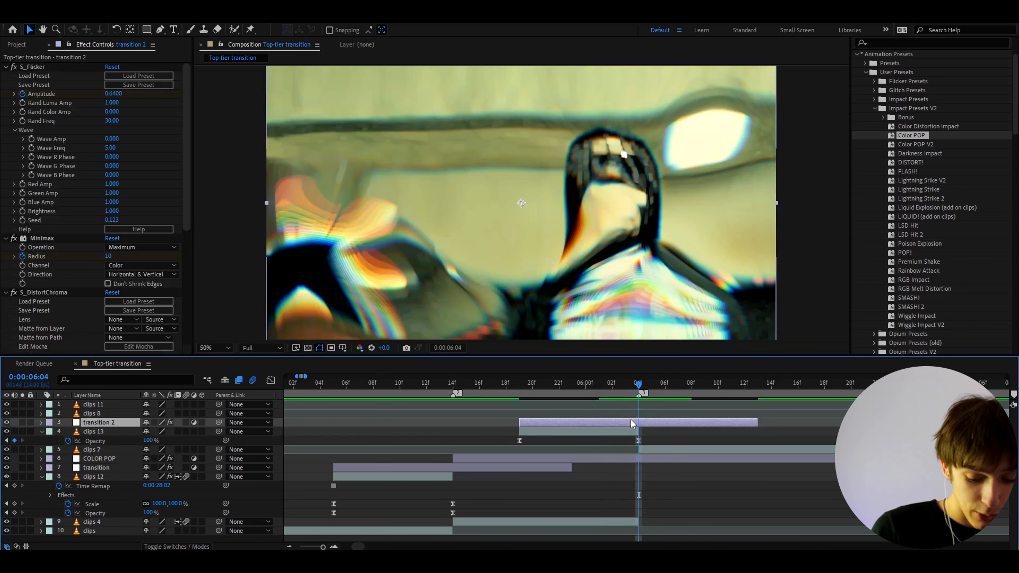
Add Adjustment Layer 9 starting at the playhead and apply the FLASH! preset to it.
{"action": "key", "text": "ctrl+alt+y"}
{"action": "key", "text": "alt+bracketleft"}
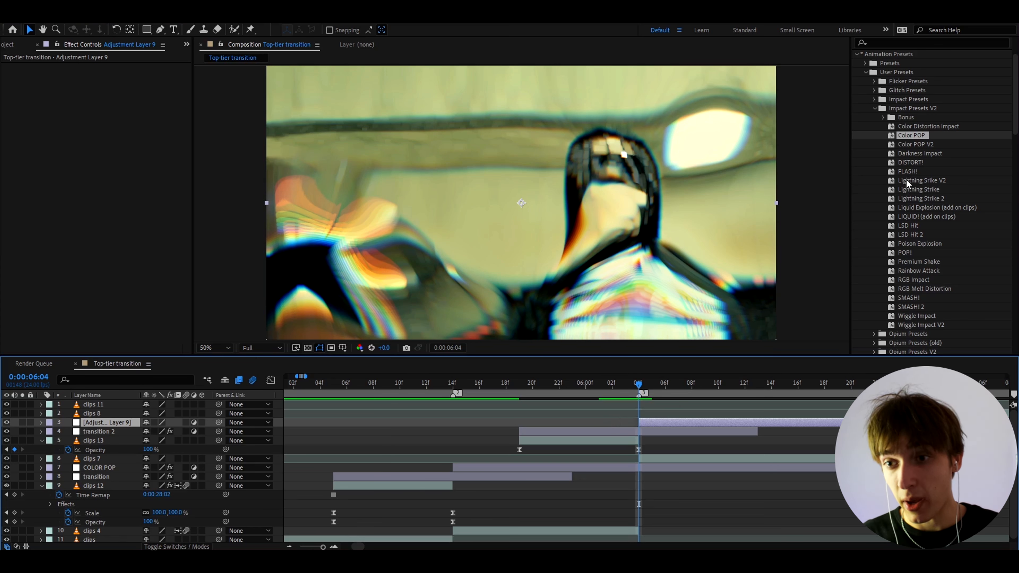
{"action": "left_click_drag", "start_coordinate": [908, 171], "coordinate": [645, 422]}
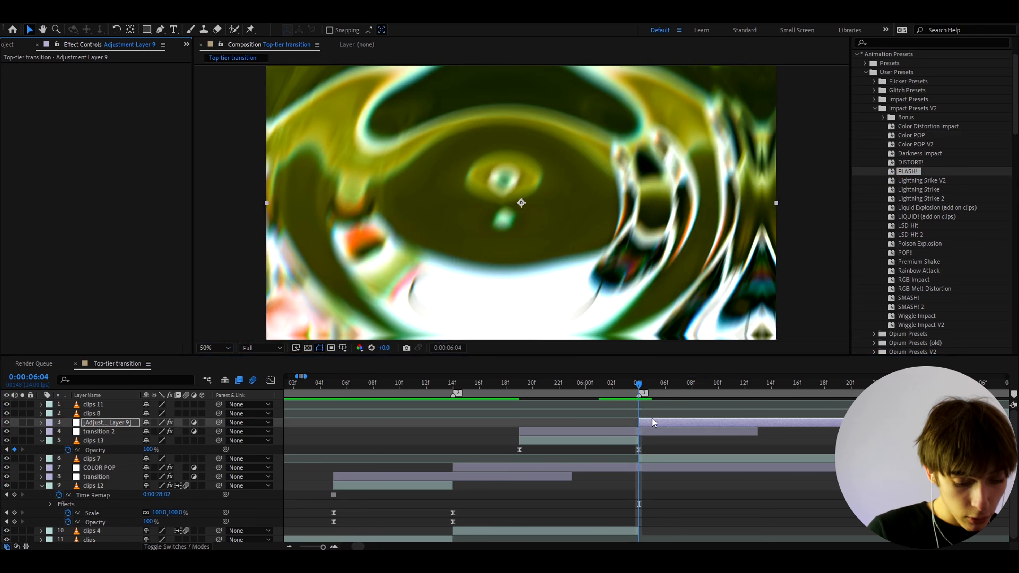
Add Adjustment Layer 10 with the POP! preset and preview the transition.
{"action": "key", "text": "ctrl+alt+y"}
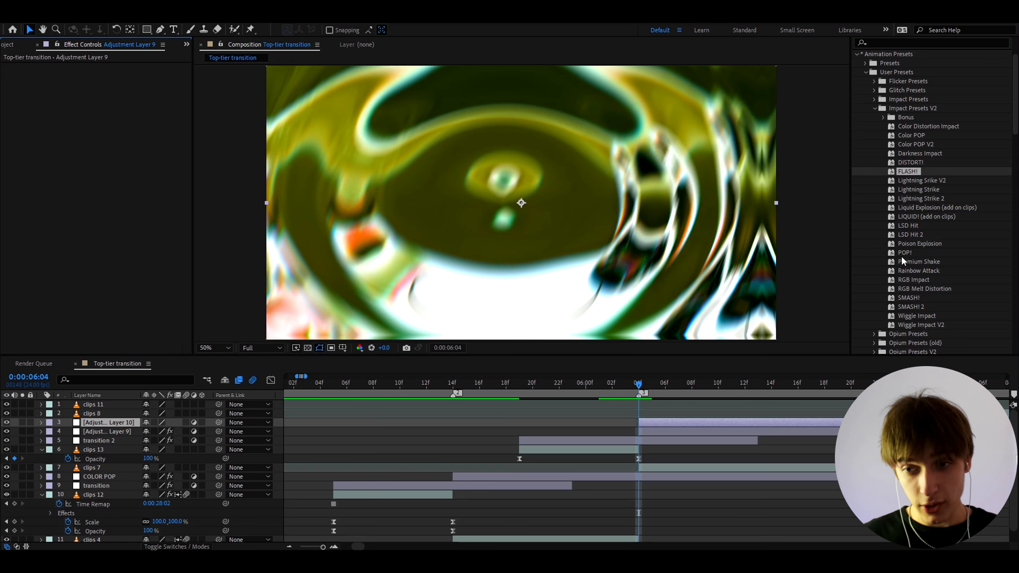
{"action": "left_click_drag", "start_coordinate": [903, 254], "coordinate": [662, 422]}
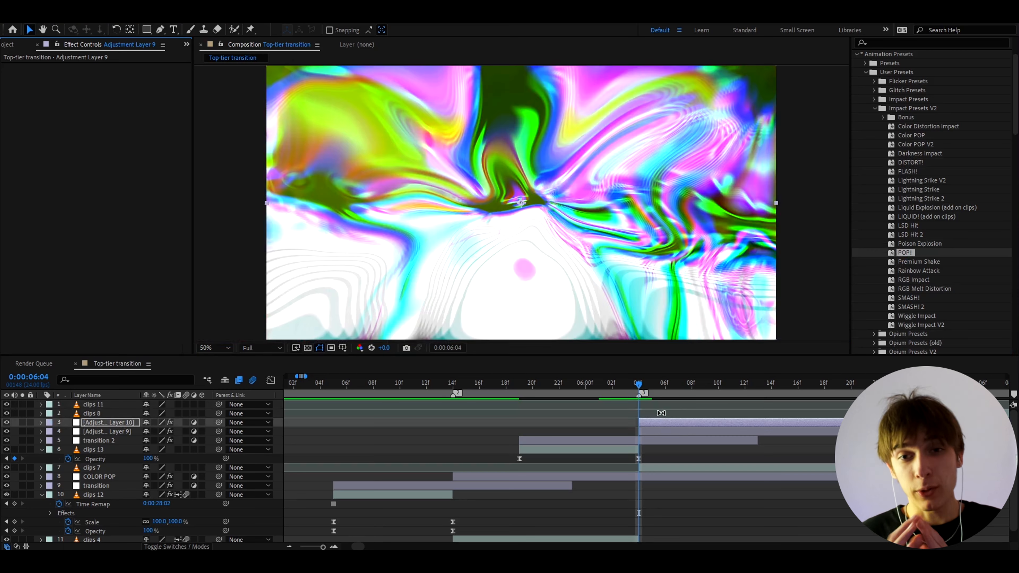
{"action": "left_click", "coordinate": [648, 470]}
{"action": "left_click_drag", "start_coordinate": [641, 384], "coordinate": [585, 385]}
{"action": "scroll", "coordinate": [515, 422], "scroll_direction": "down", "scroll_amount": 1}
{"action": "key", "text": "space"}
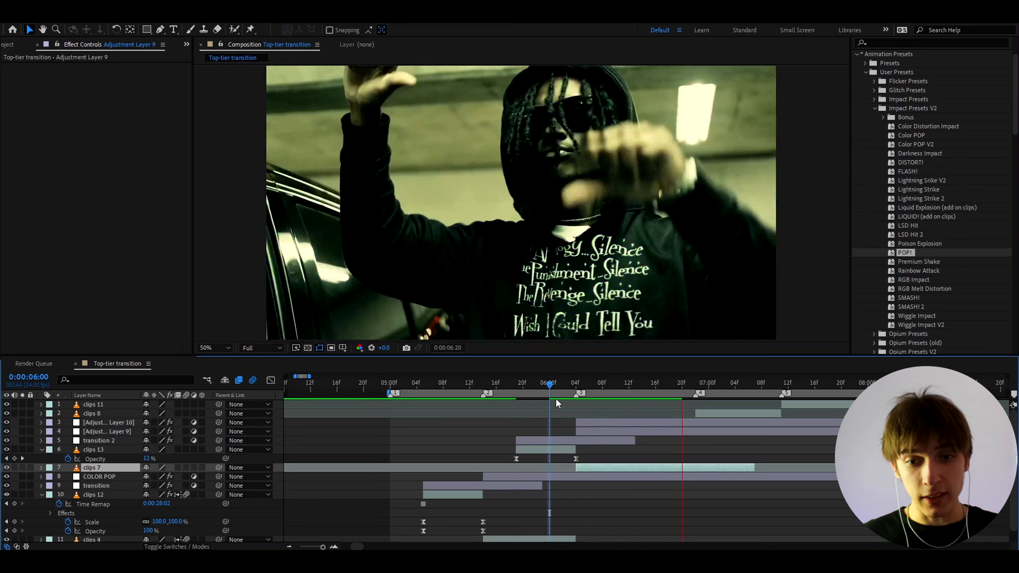
{"action": "left_click", "coordinate": [556, 385]}
{"action": "key", "text": "space"}
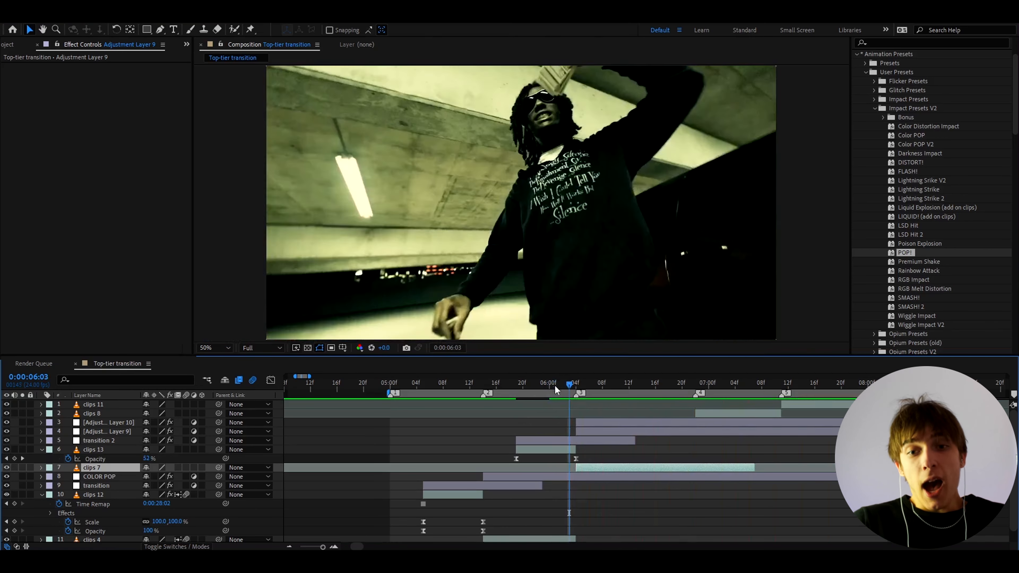
{"action": "mouse_move", "coordinate": [555, 384]}
{"action": "left_mouse_down"}
{"action": "mouse_move", "coordinate": [693, 389]}
{"action": "mouse_move", "coordinate": [558, 393]}
{"action": "left_mouse_up"}
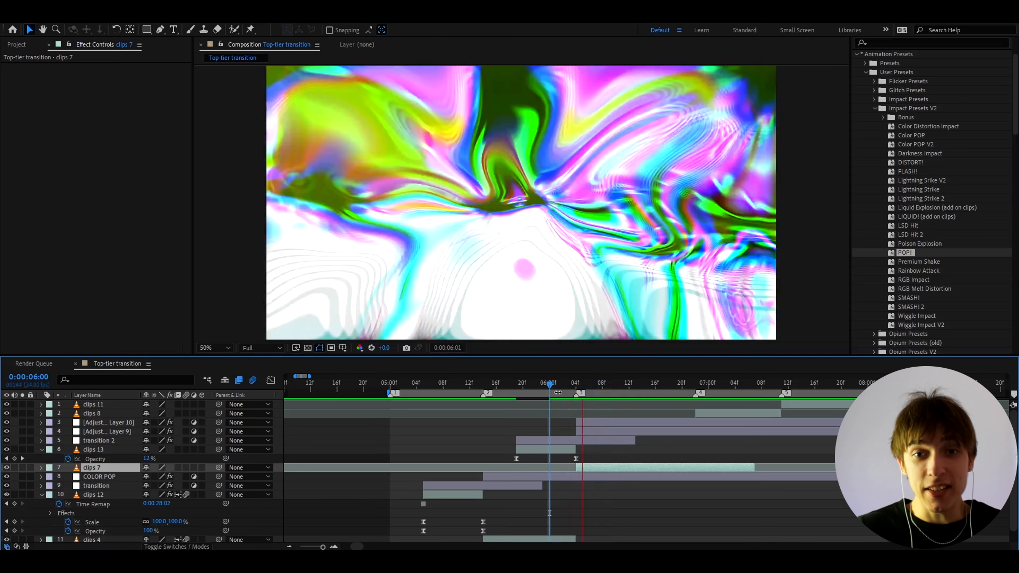
{"action": "left_click", "coordinate": [669, 392]}
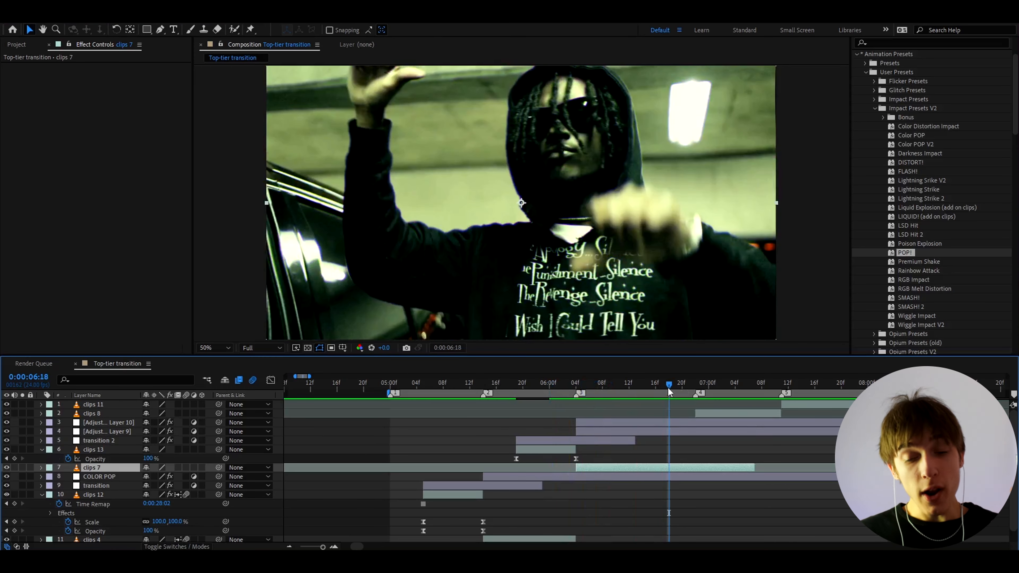
{"action": "left_click", "coordinate": [609, 387]}
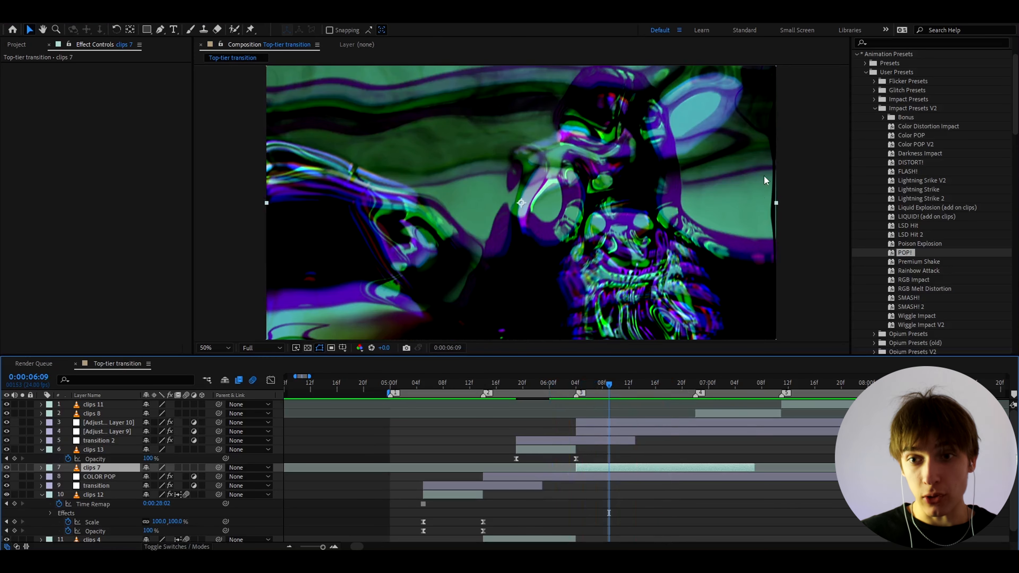
{"action": "left_click", "coordinate": [792, 406]}
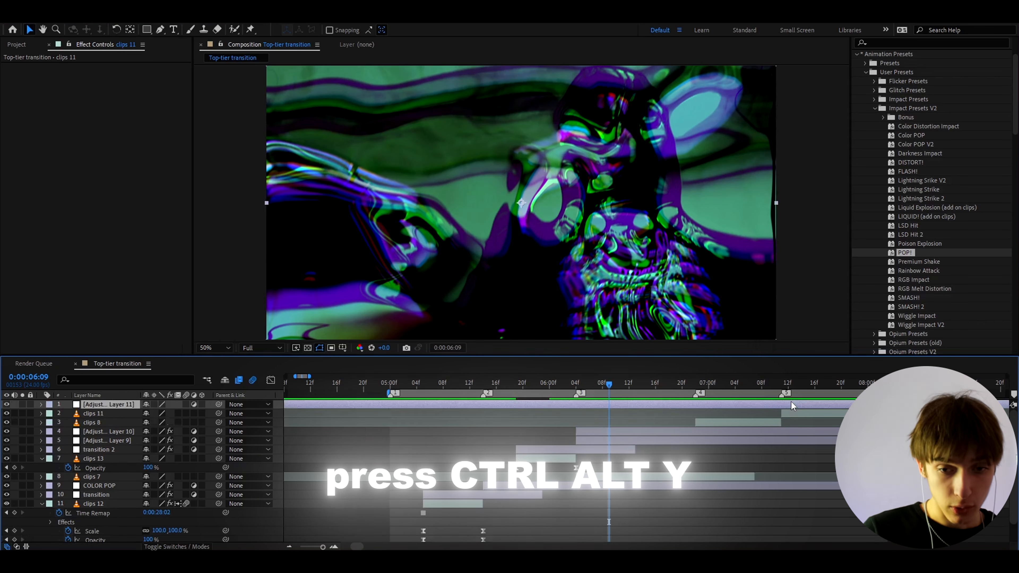
Add Adjustment Layer 11 with a Transform effect whose Scale is 105.
{"action": "key", "text": "ctrl+alt+y"}
{"action": "key", "text": "ctrl+space"}
{"action": "type", "text": "tra"}
{"action": "left_click", "coordinate": [726, 419]}
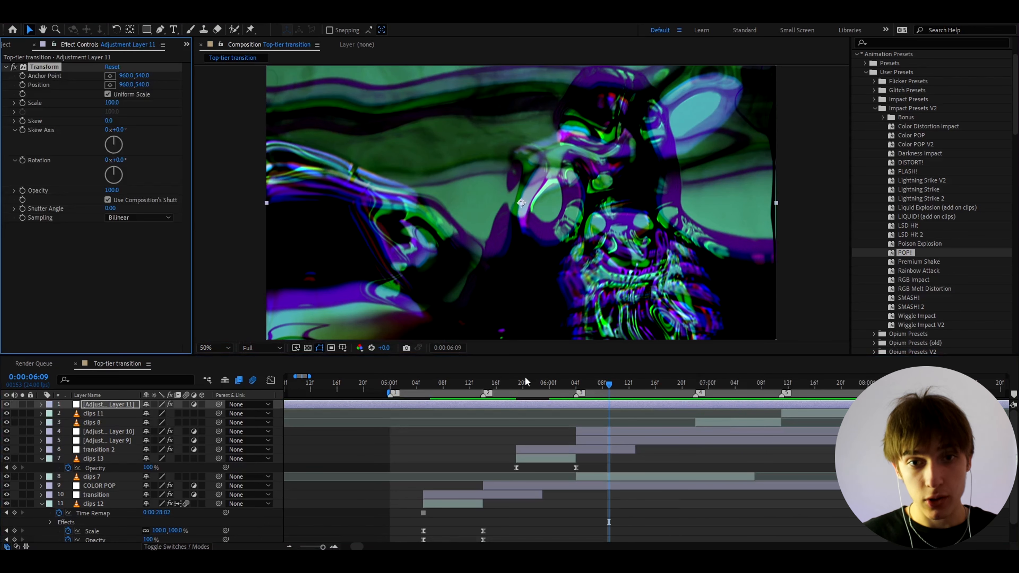
{"action": "left_click", "coordinate": [114, 103]}
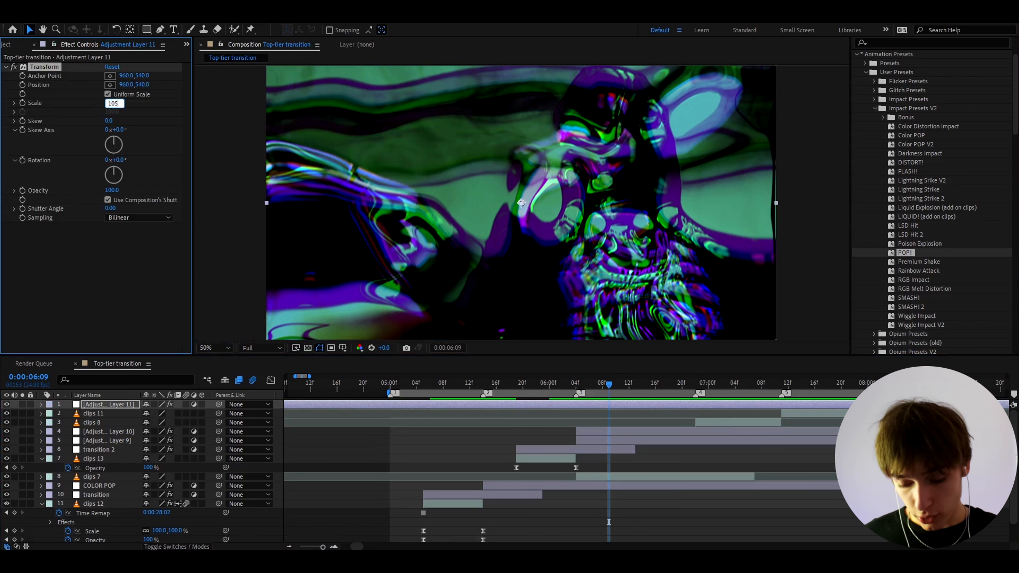
{"action": "type", "text": "105"}
{"action": "key", "text": "Return"}
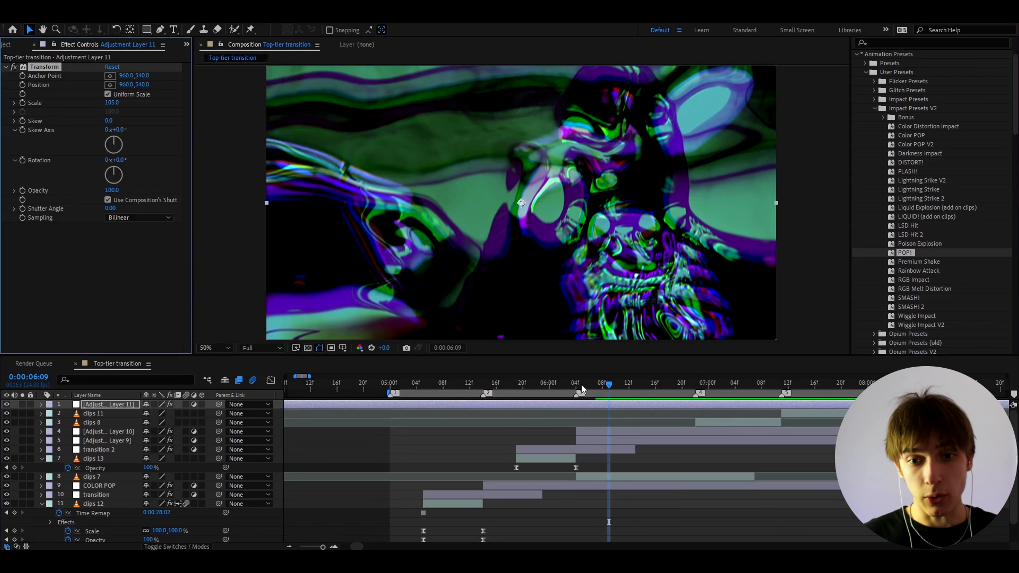
{"action": "left_click_drag", "start_coordinate": [697, 388], "coordinate": [695, 386]}
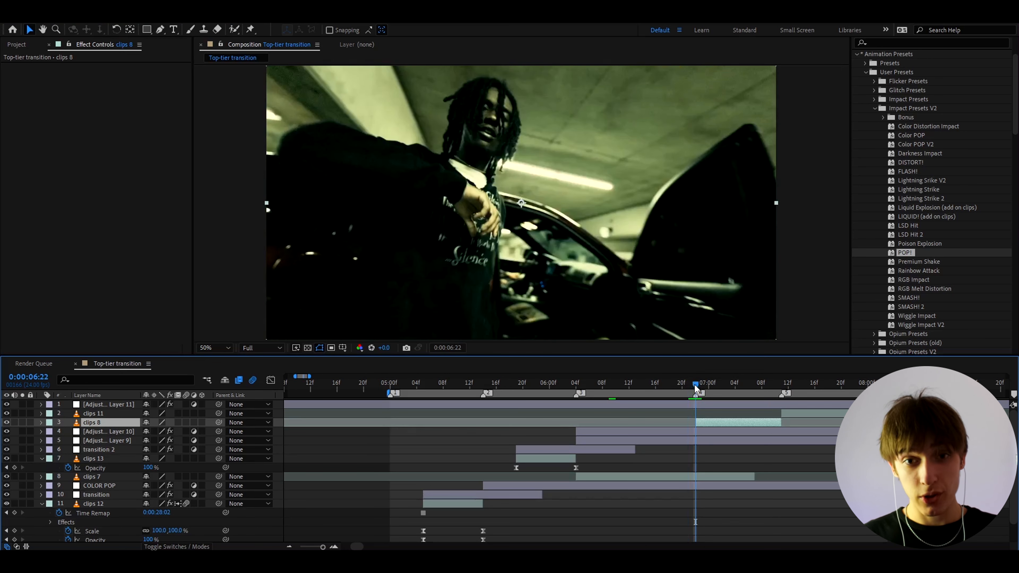
Duplicate transition 2 as transition 3 and slide it to start where transition 2 ends.
{"action": "left_click", "coordinate": [560, 453]}
{"action": "key", "text": "ctrl+d"}
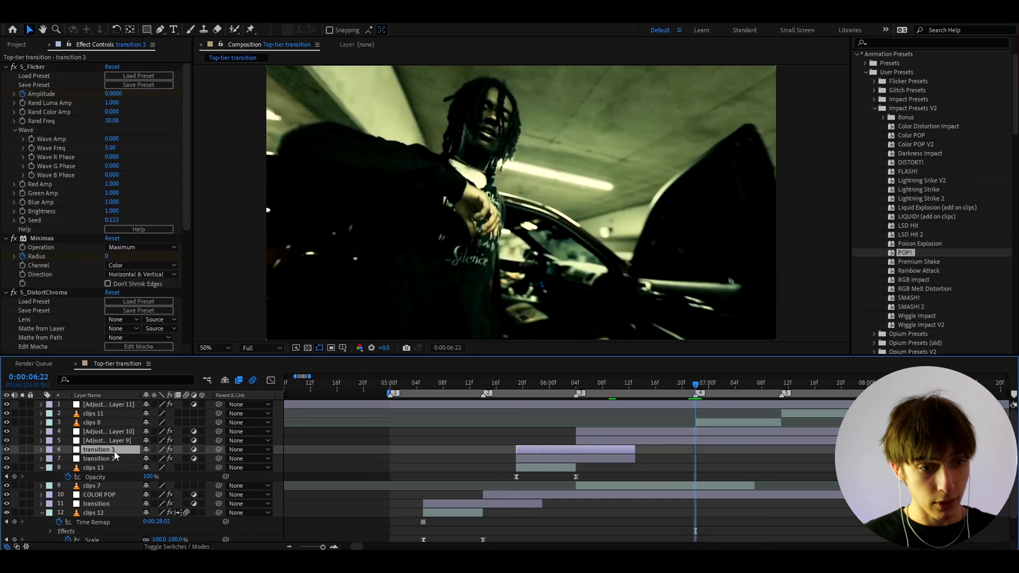
{"action": "key", "text": "ctrl+bracketright"}
{"action": "key", "text": "ctrl+bracketright"}
{"action": "key", "text": "ctrl+bracketright"}
{"action": "key", "text": "ctrl+bracketright"}
{"action": "left_click_drag", "start_coordinate": [537, 417], "coordinate": [666, 422]}
{"action": "key", "text": "equal"}
Add Adjustment Layer 12 at the 06:22 cut with Color Distortion Impact, then preview it.
{"action": "key", "text": "ctrl+alt+y"}
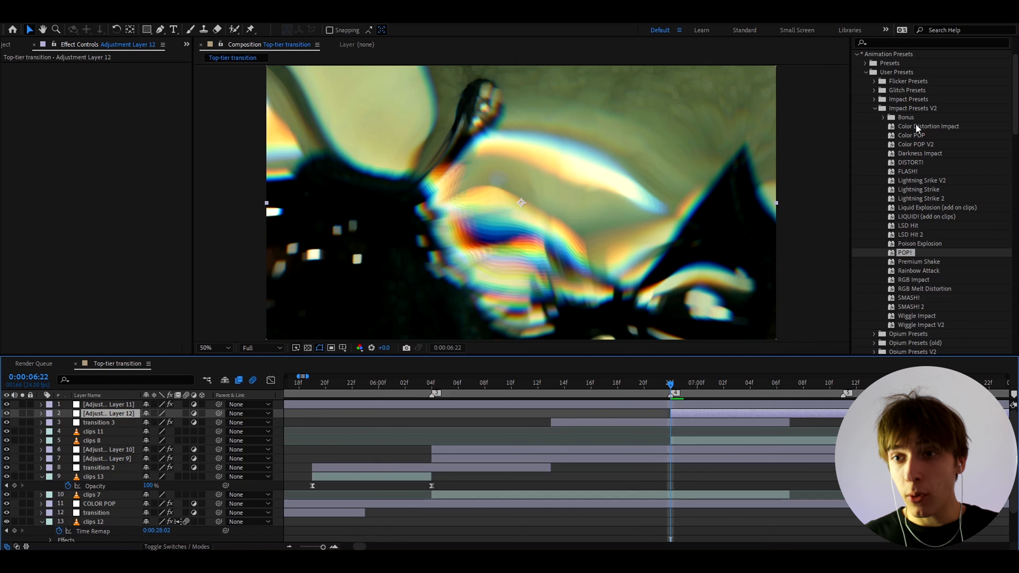
{"action": "left_click_drag", "start_coordinate": [915, 126], "coordinate": [668, 421]}
{"action": "key", "text": "minus"}
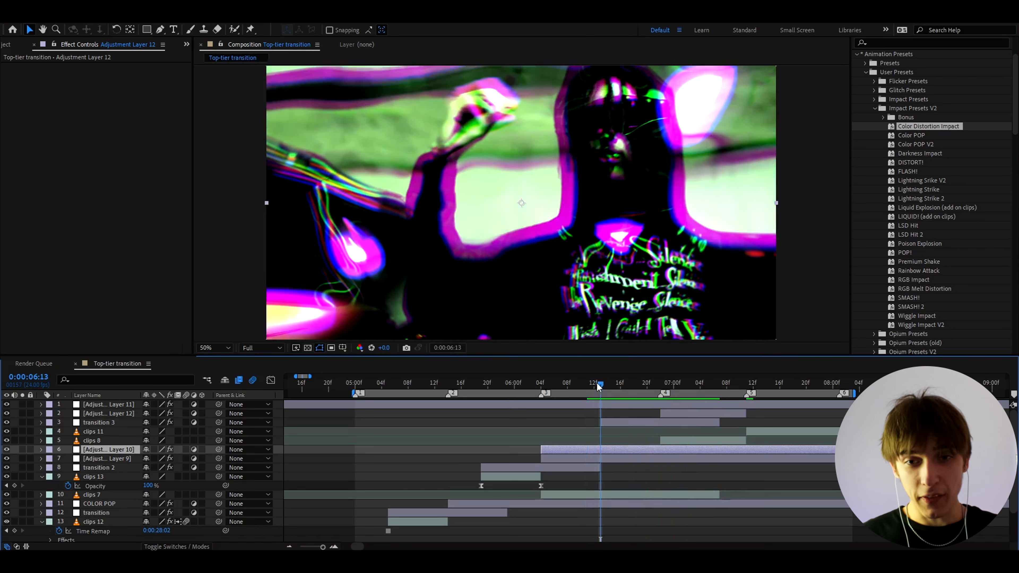
{"action": "key", "text": "space"}
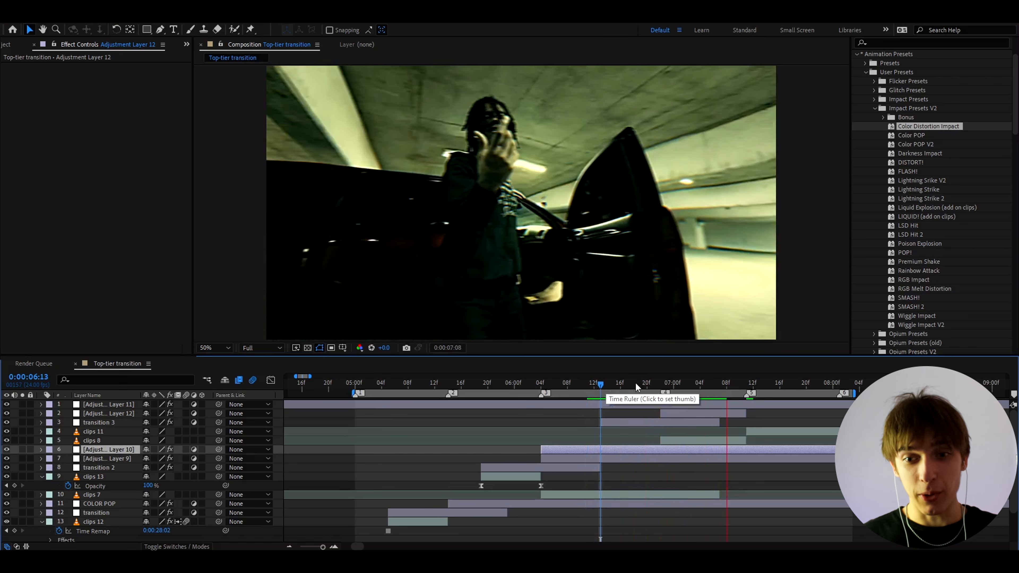
{"action": "key", "text": "space"}
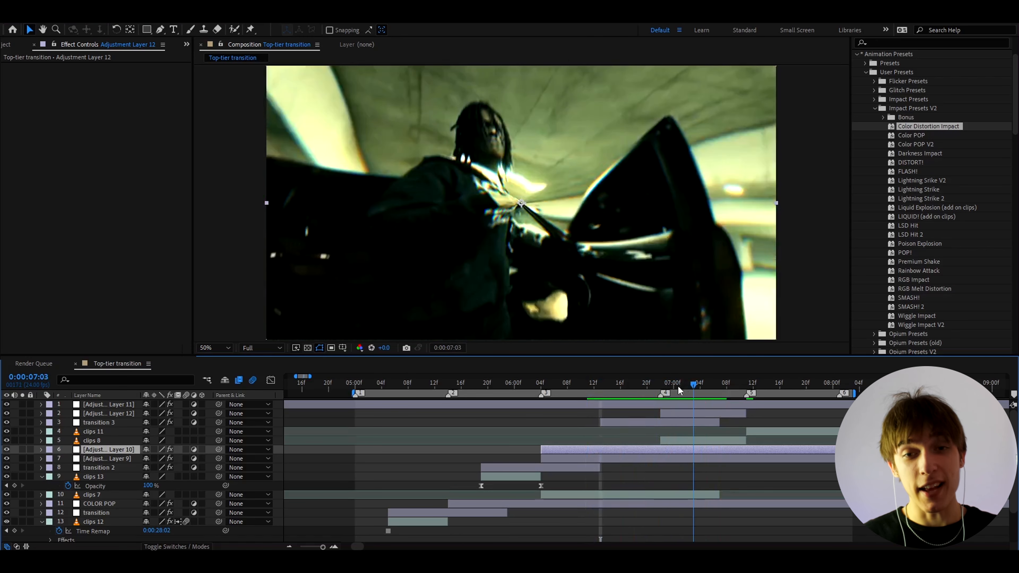
{"action": "left_click_drag", "start_coordinate": [678, 386], "coordinate": [580, 393]}
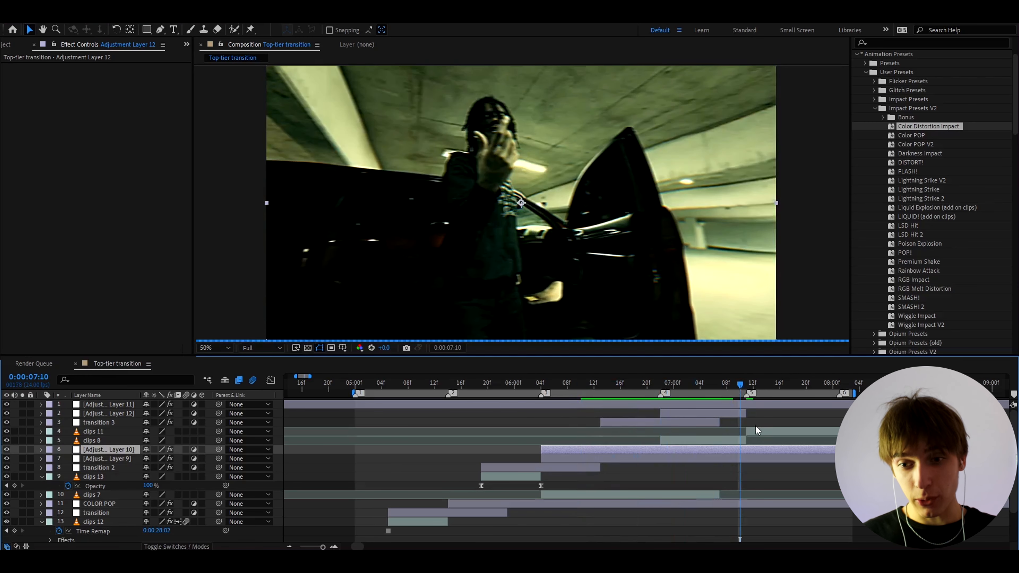
{"action": "left_click", "coordinate": [746, 431]}
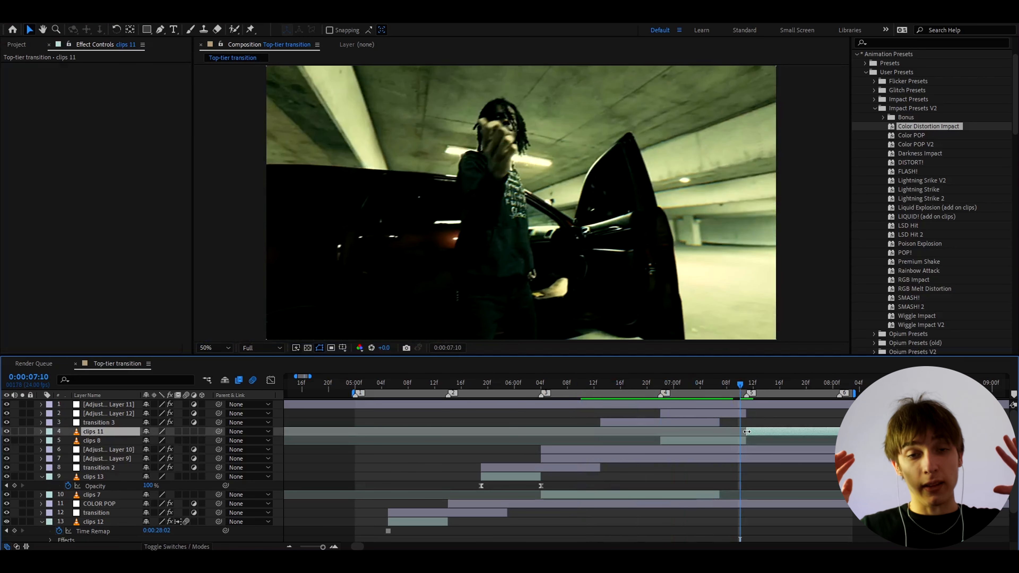
Duplicate transition 3 as transition 4 and move it to the next cut.
{"action": "left_click", "coordinate": [706, 422]}
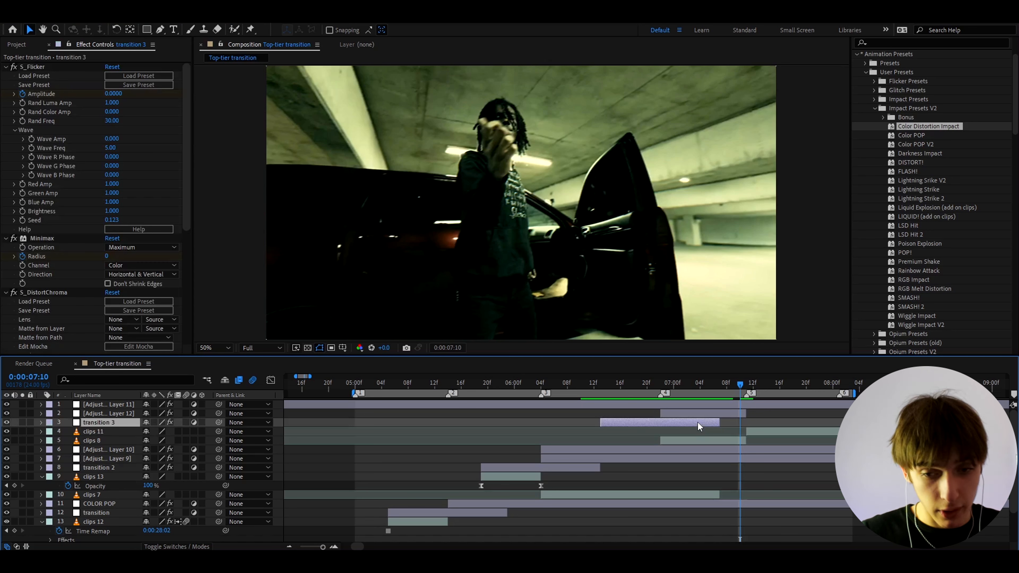
{"action": "key", "text": "ctrl+d"}
{"action": "left_click", "coordinate": [746, 423]}
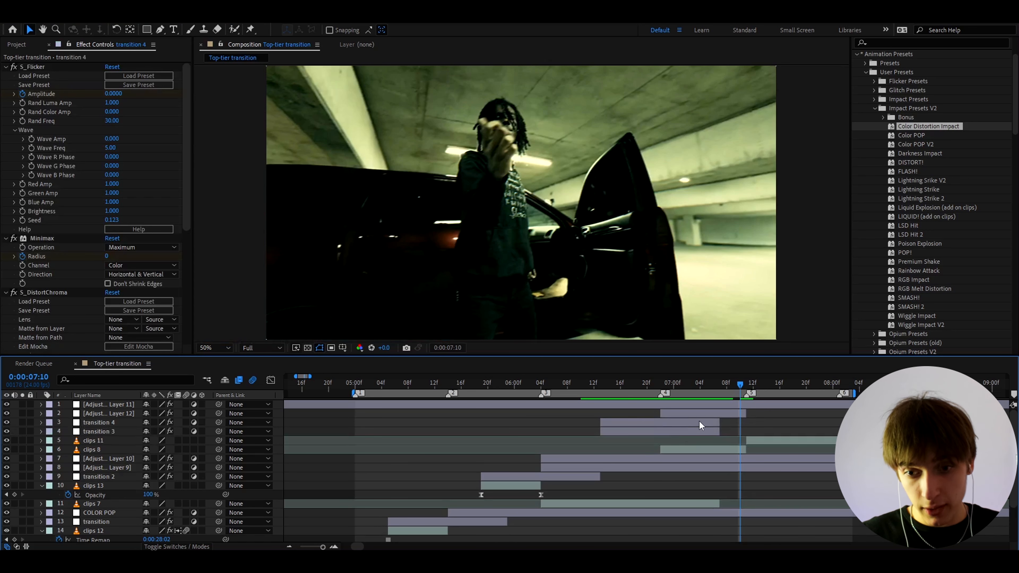
{"action": "left_click_drag", "start_coordinate": [699, 423], "coordinate": [792, 416]}
Add Adjustment Layer 13 at the 0:00:07:11 cut and apply the SMASH! 2 impact preset.
{"action": "scroll", "coordinate": [773, 429], "scroll_direction": "up", "scroll_amount": 1}
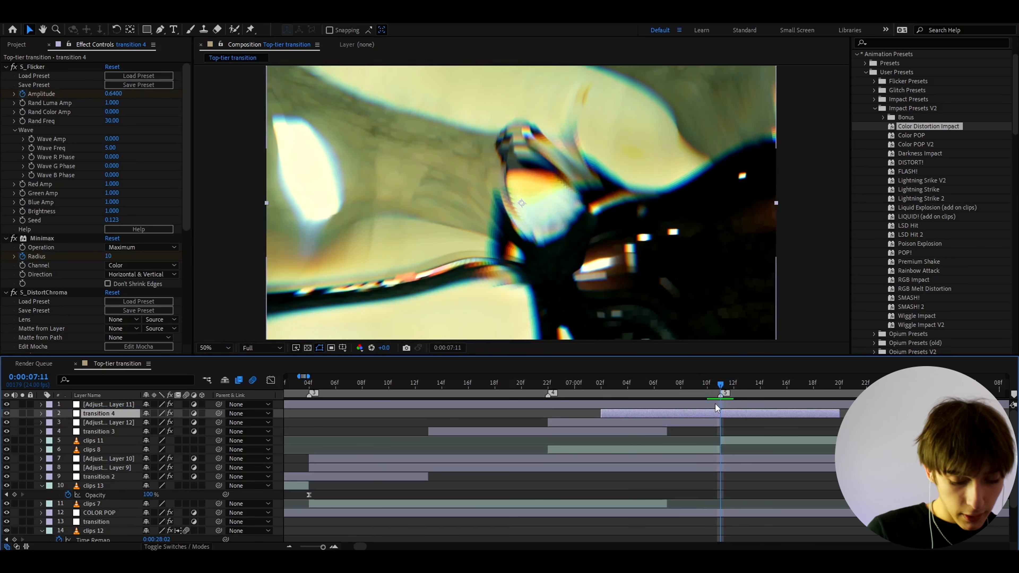
{"action": "key", "text": "ctrl+alt+y"}
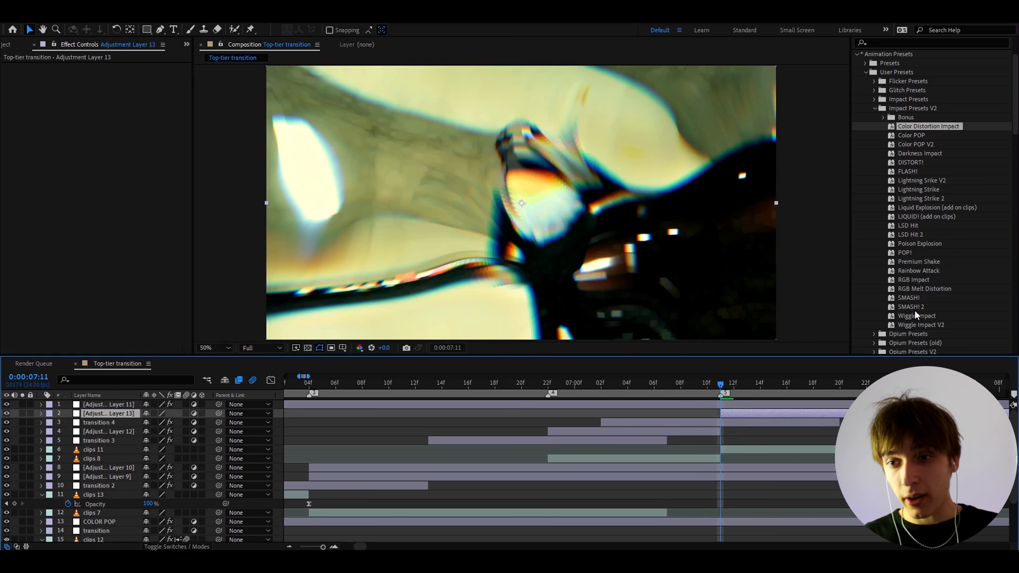
{"action": "left_click_drag", "start_coordinate": [907, 305], "coordinate": [732, 416]}
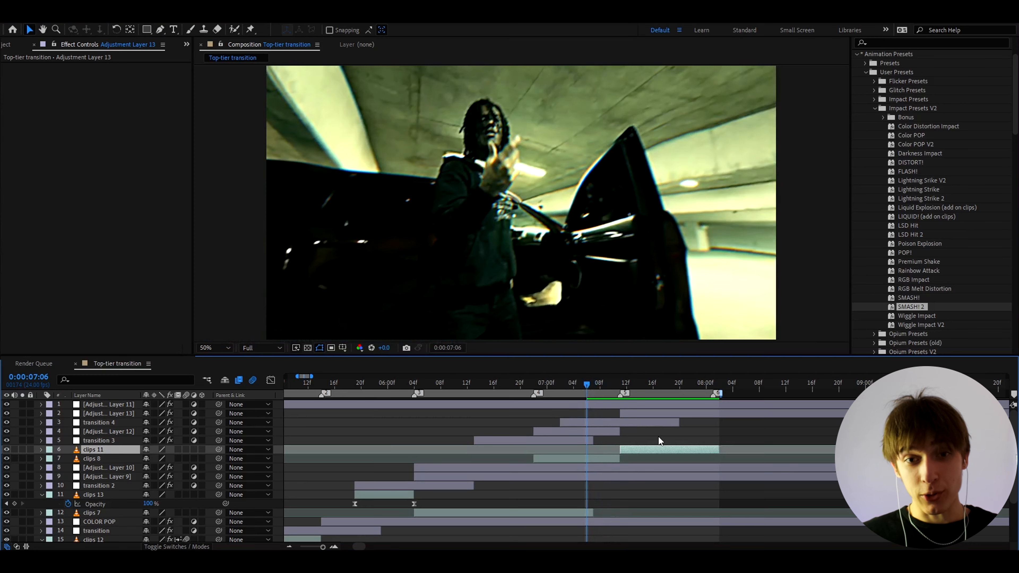
Preview the SMASH! 2 impact, scrubbing from 7:06 to 7:20 and back to about 7:08.
{"action": "key", "text": "space"}
{"action": "left_click_drag", "start_coordinate": [589, 388], "coordinate": [708, 381]}
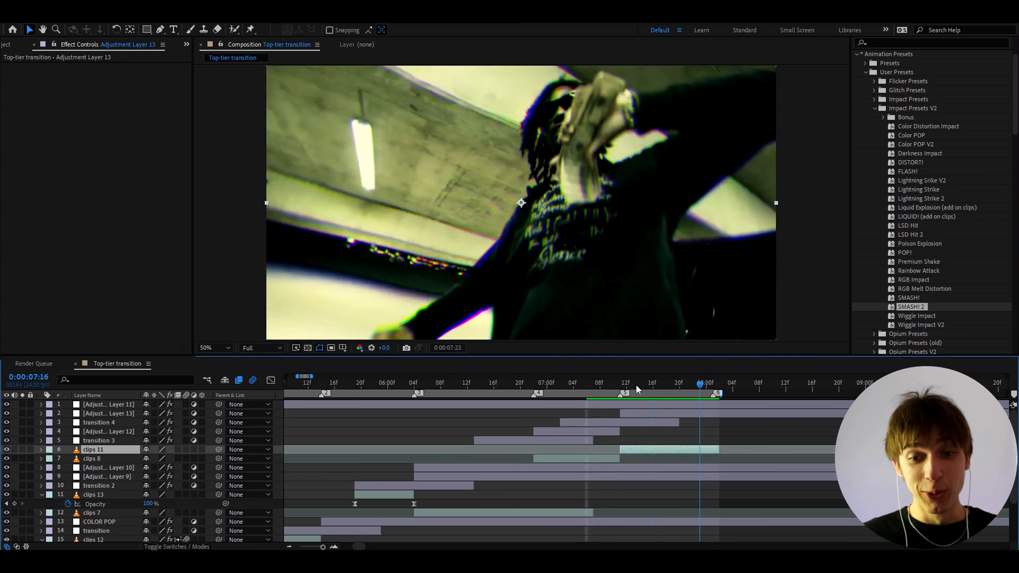
{"action": "left_click_drag", "start_coordinate": [637, 385], "coordinate": [601, 386]}
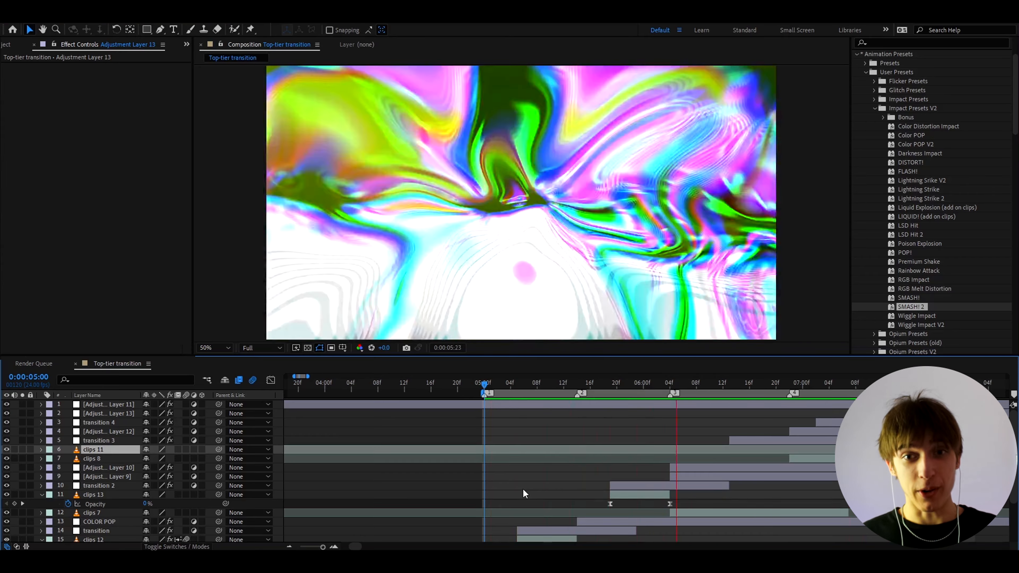